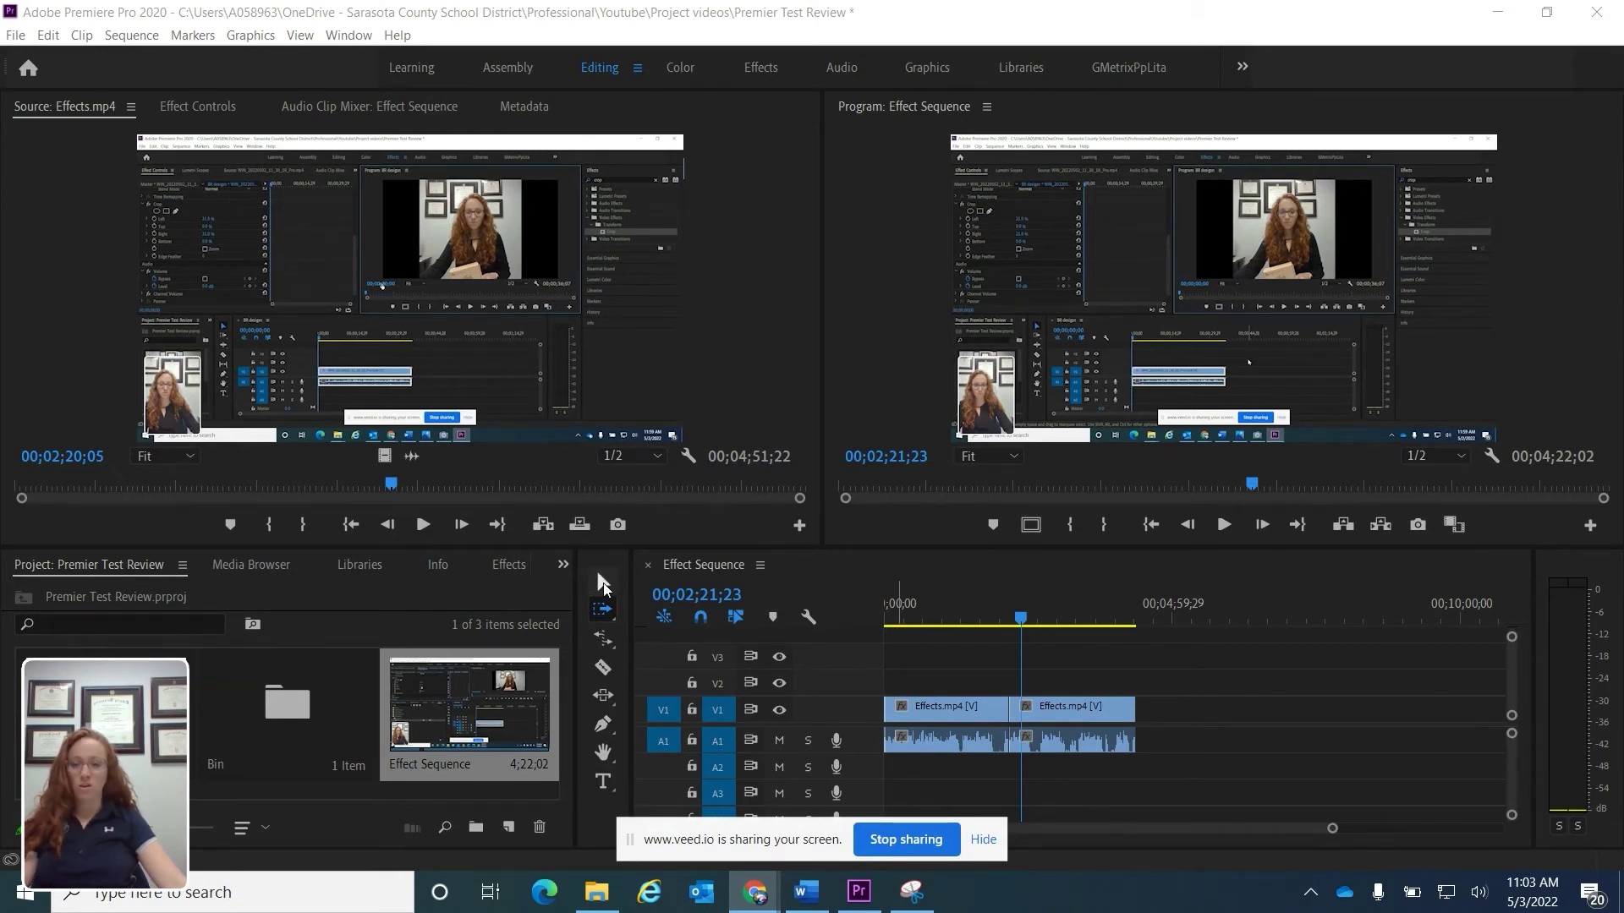
With the Selection Tool, drag the second Effects.mp4 clip right, leaving a short gap after the first.
click(603, 583)
click(603, 583)
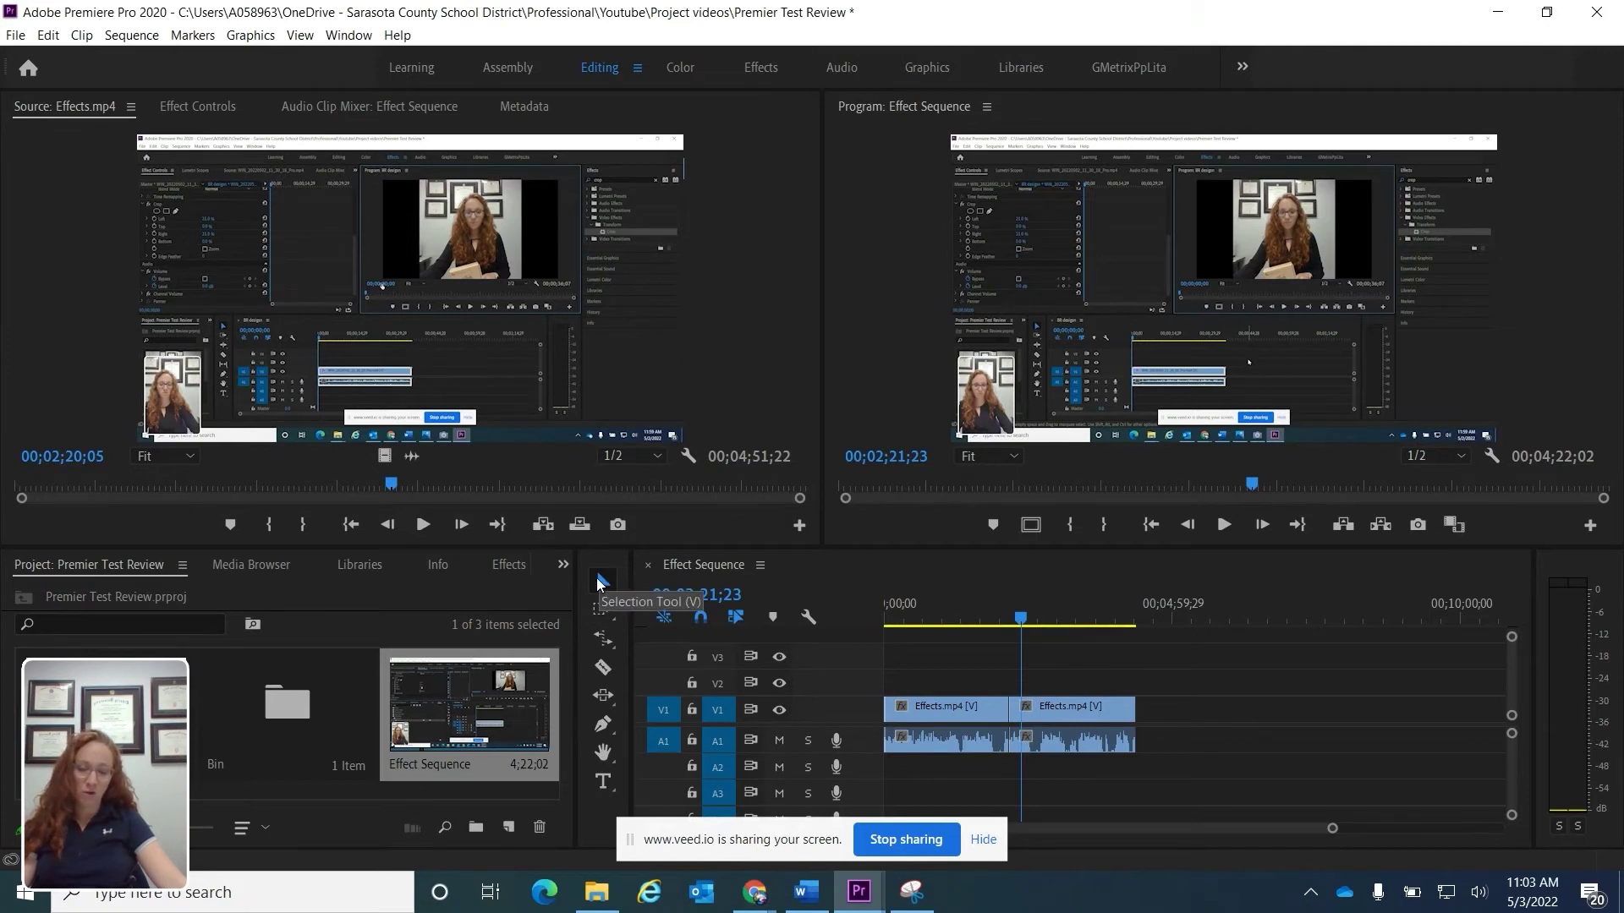
key(shift+2)
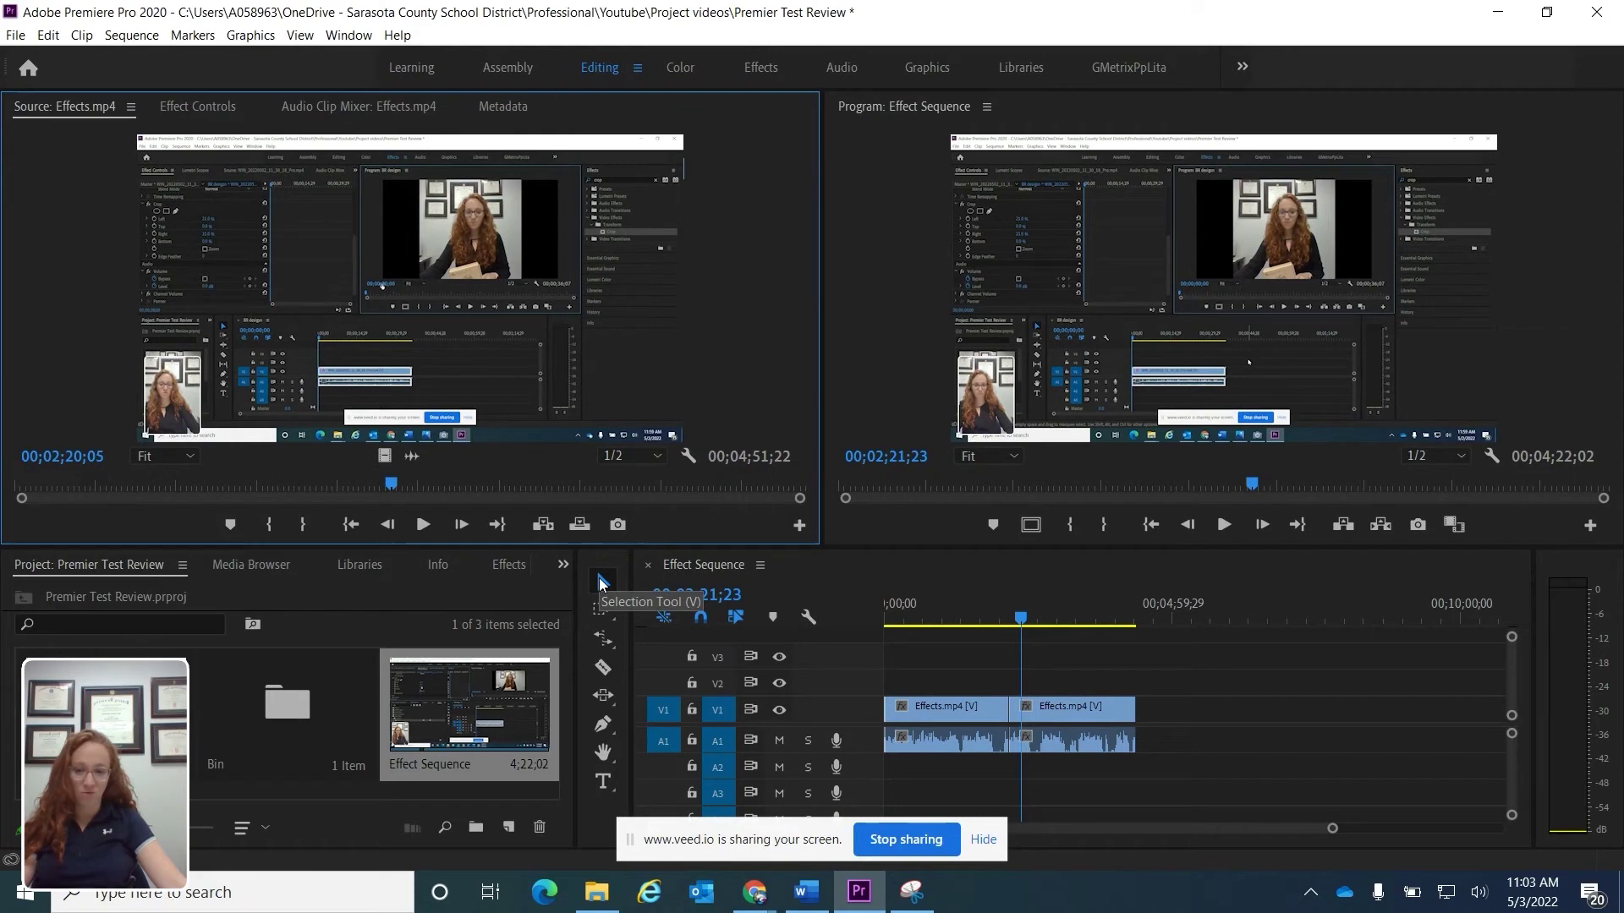
mouse_move(1080, 714)
mouse_down()
mouse_move(1151, 714)
mouse_move(1106, 715)
mouse_up()
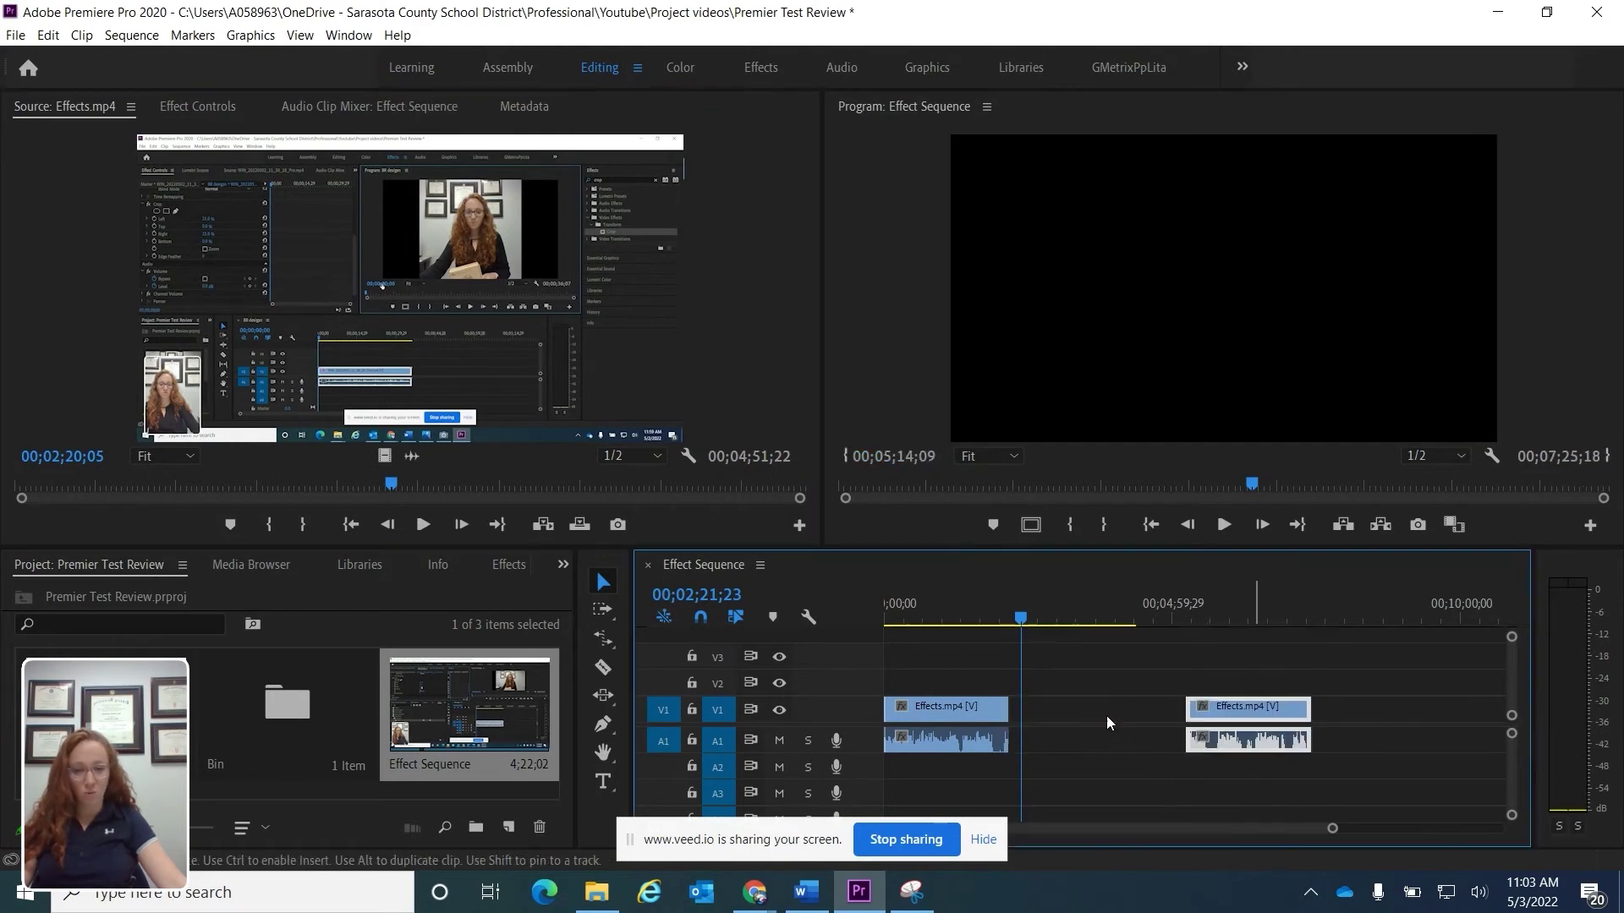
mouse_move(967, 719)
mouse_down()
mouse_move(1105, 718)
mouse_move(969, 719)
mouse_up()
drag(1222, 717, 1072, 721)
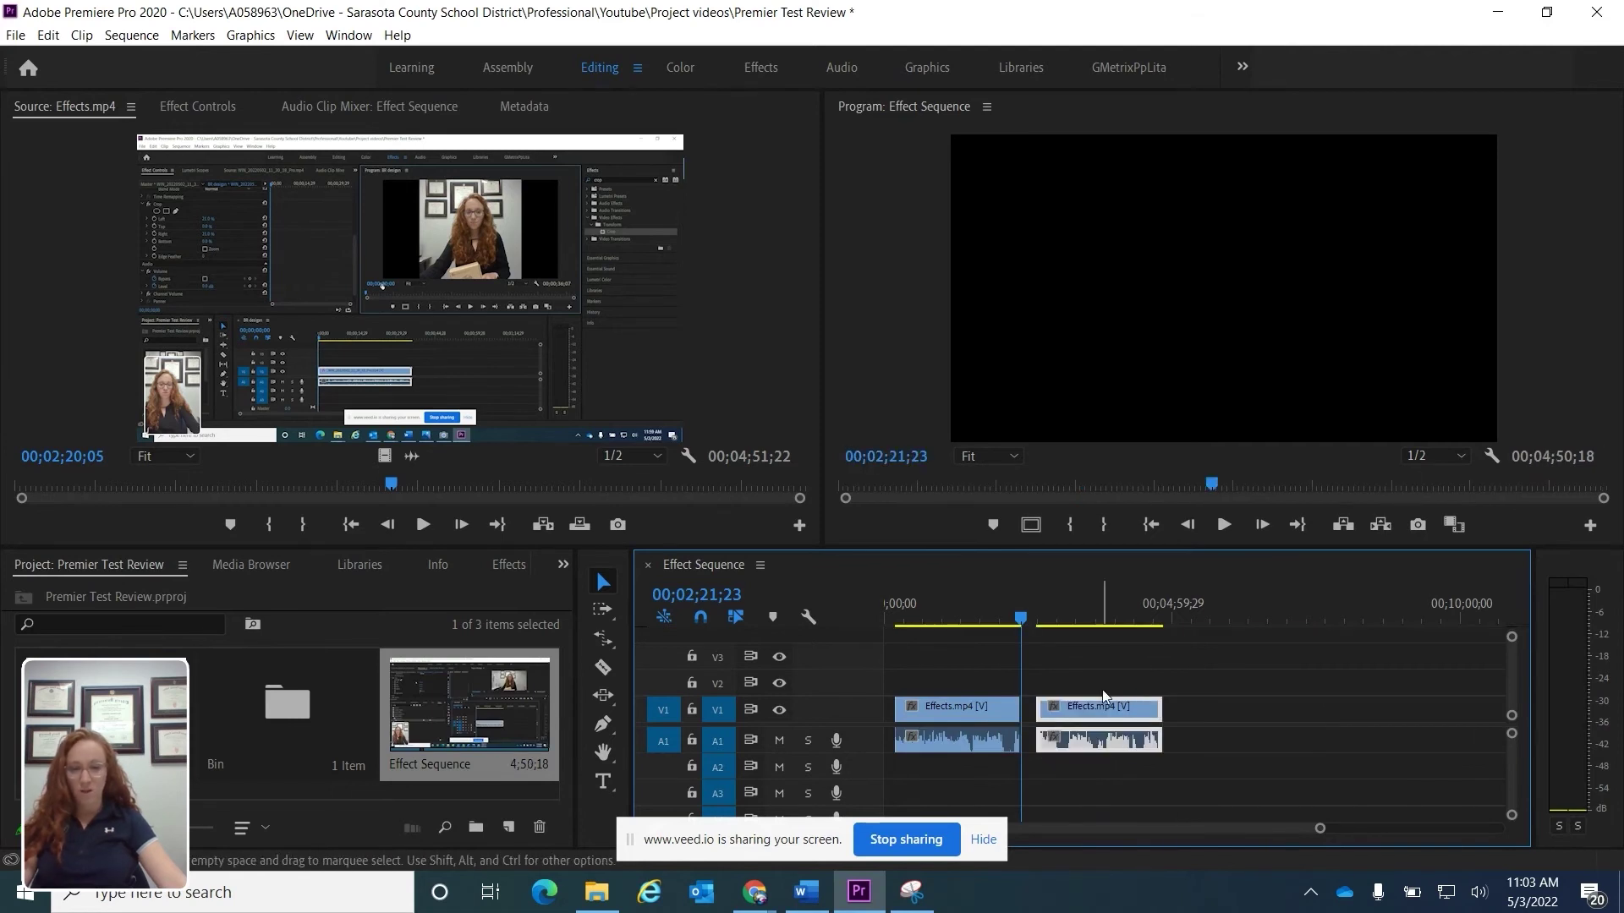
Use the Track Select Forward Tool to push the second clip right, making the sequence 5;25;23.
click(603, 613)
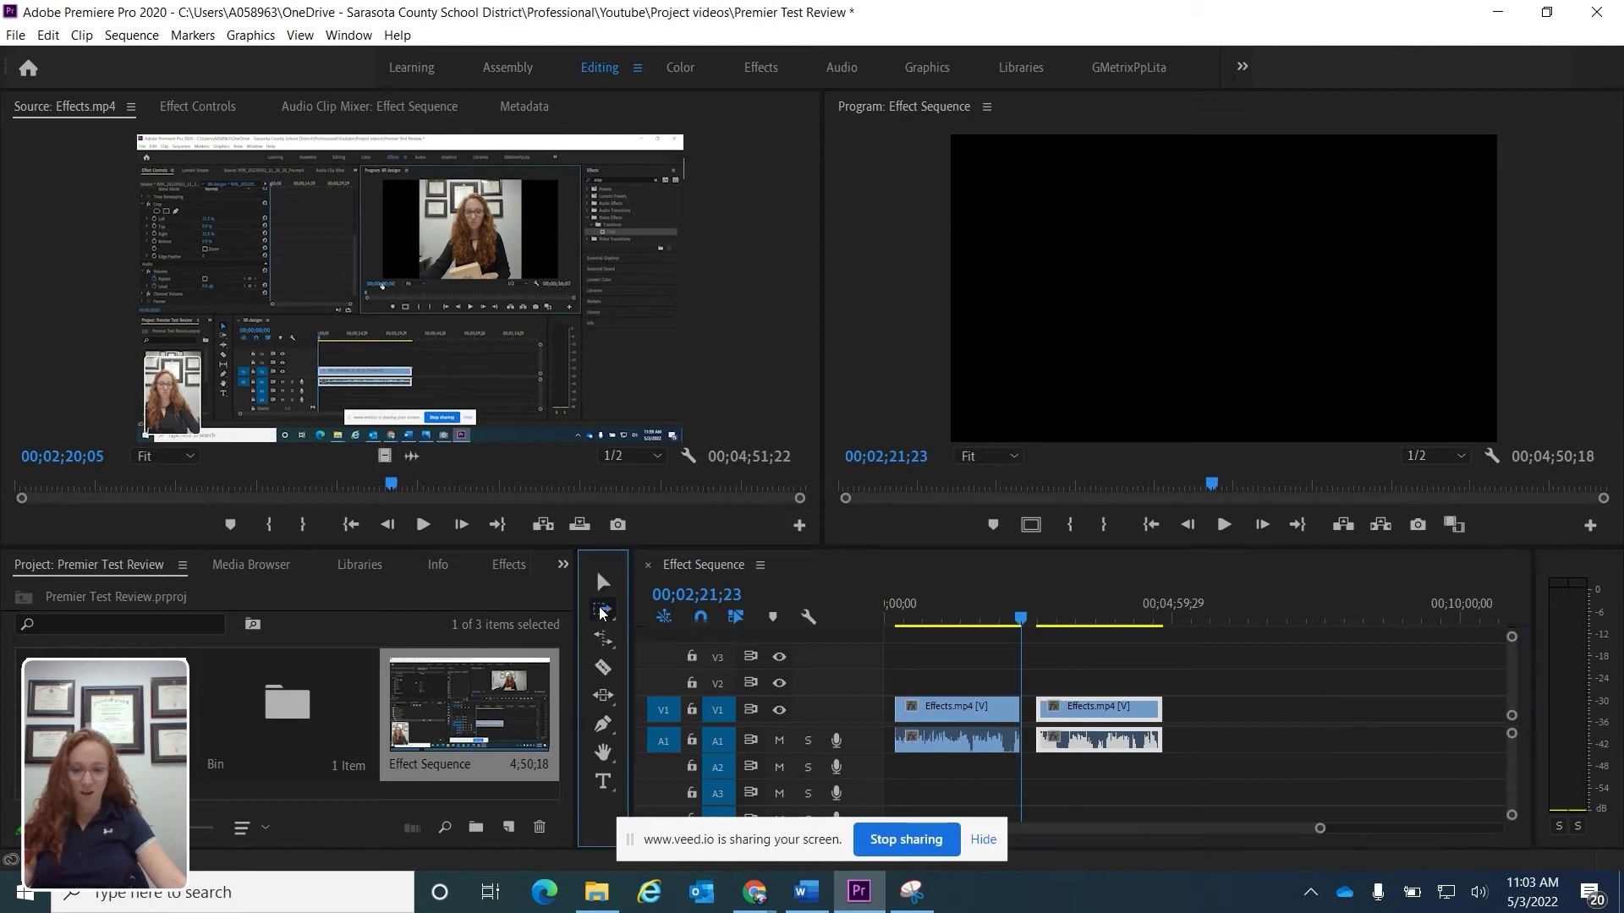
click(1053, 703)
drag(1053, 704, 1087, 704)
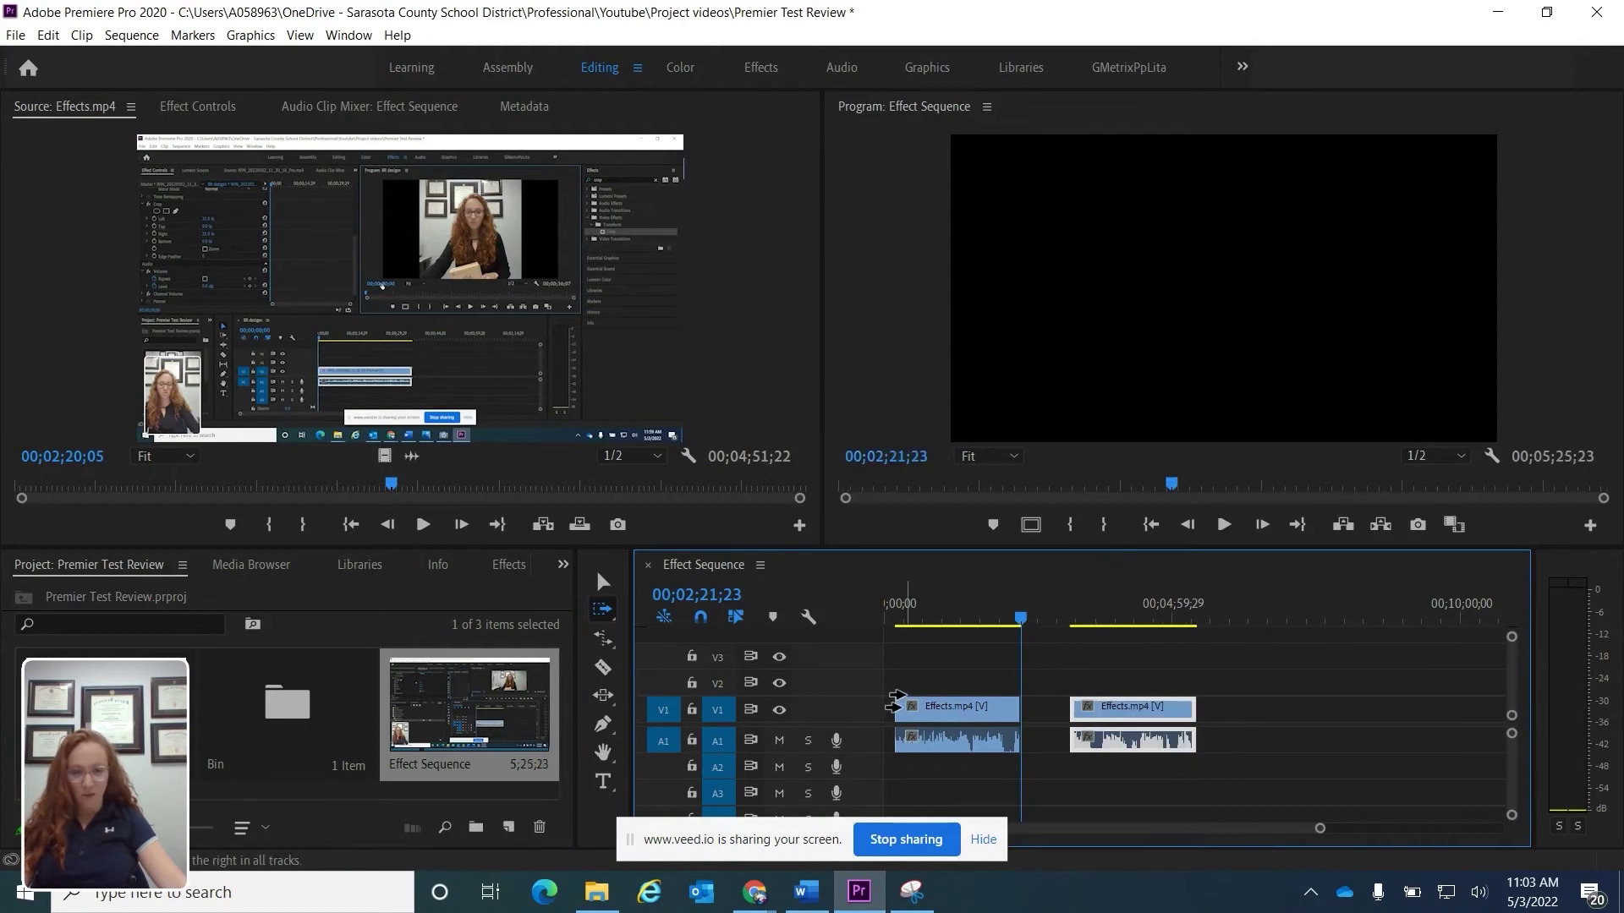
mouse_move(902, 706)
mouse_down()
mouse_move(1049, 706)
mouse_move(906, 709)
mouse_up()
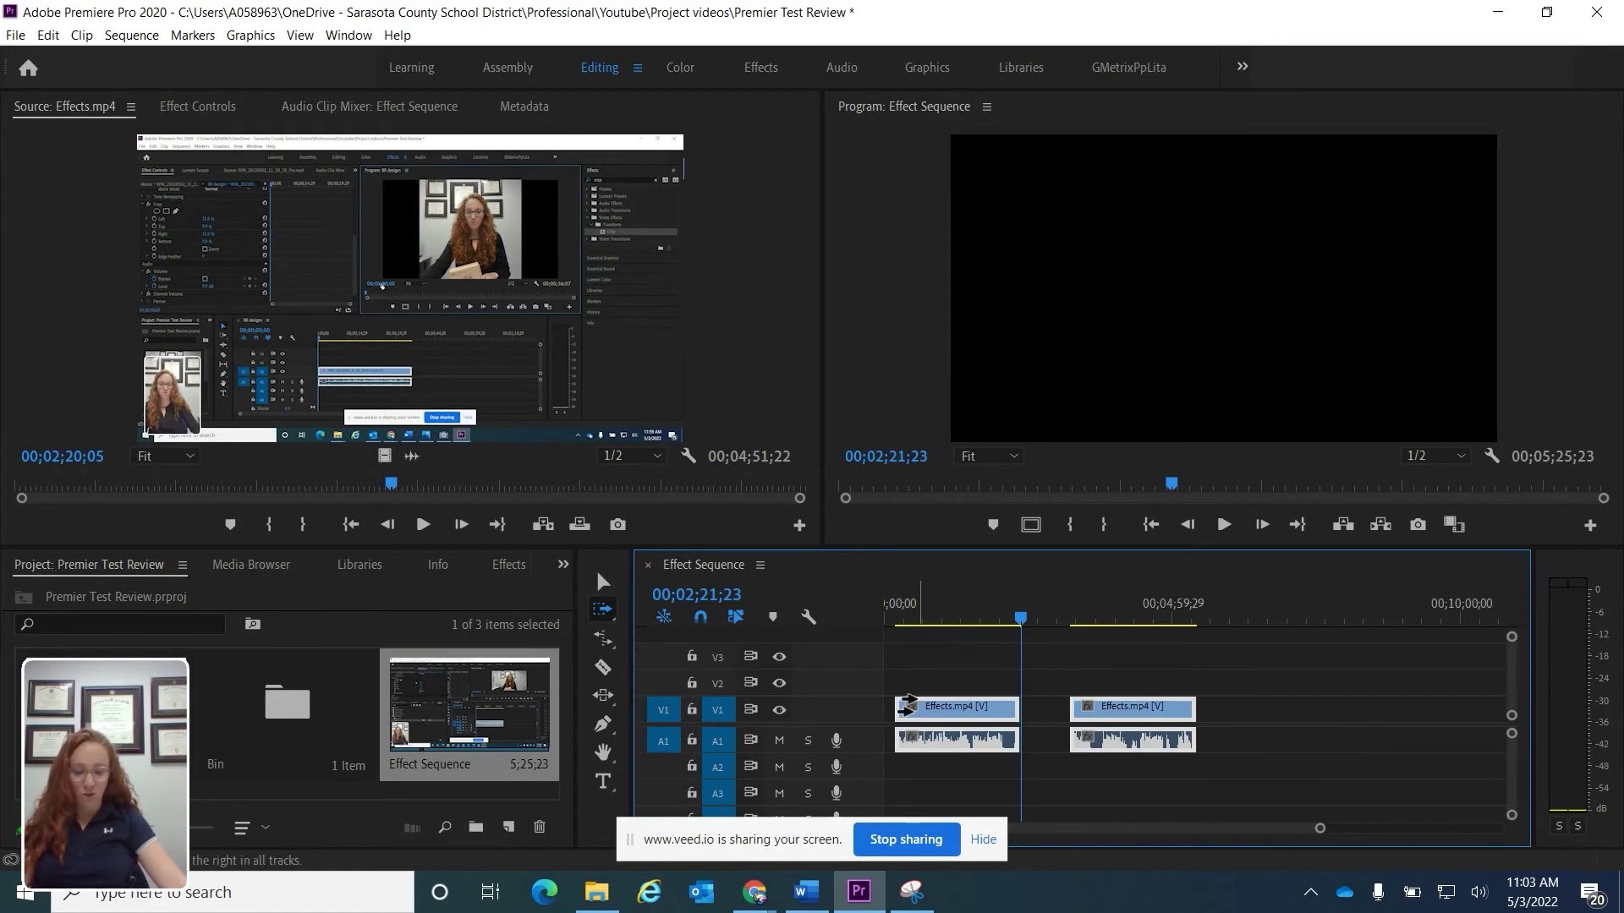
mouse_move(909, 707)
mouse_down()
mouse_move(1115, 710)
mouse_move(913, 713)
mouse_up()
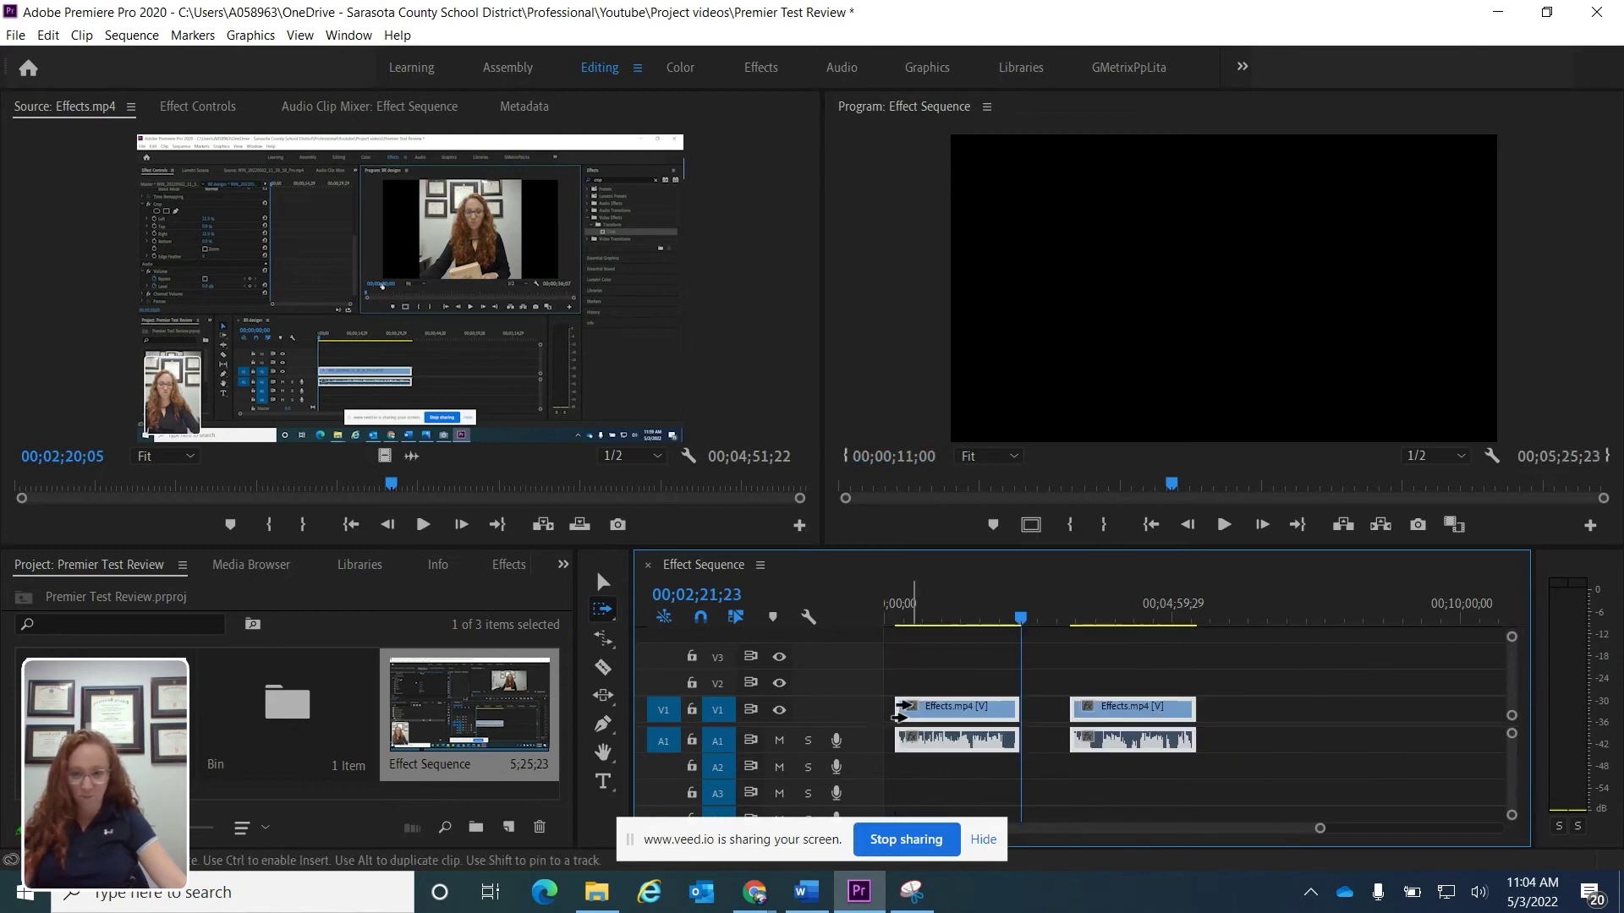
click(609, 640)
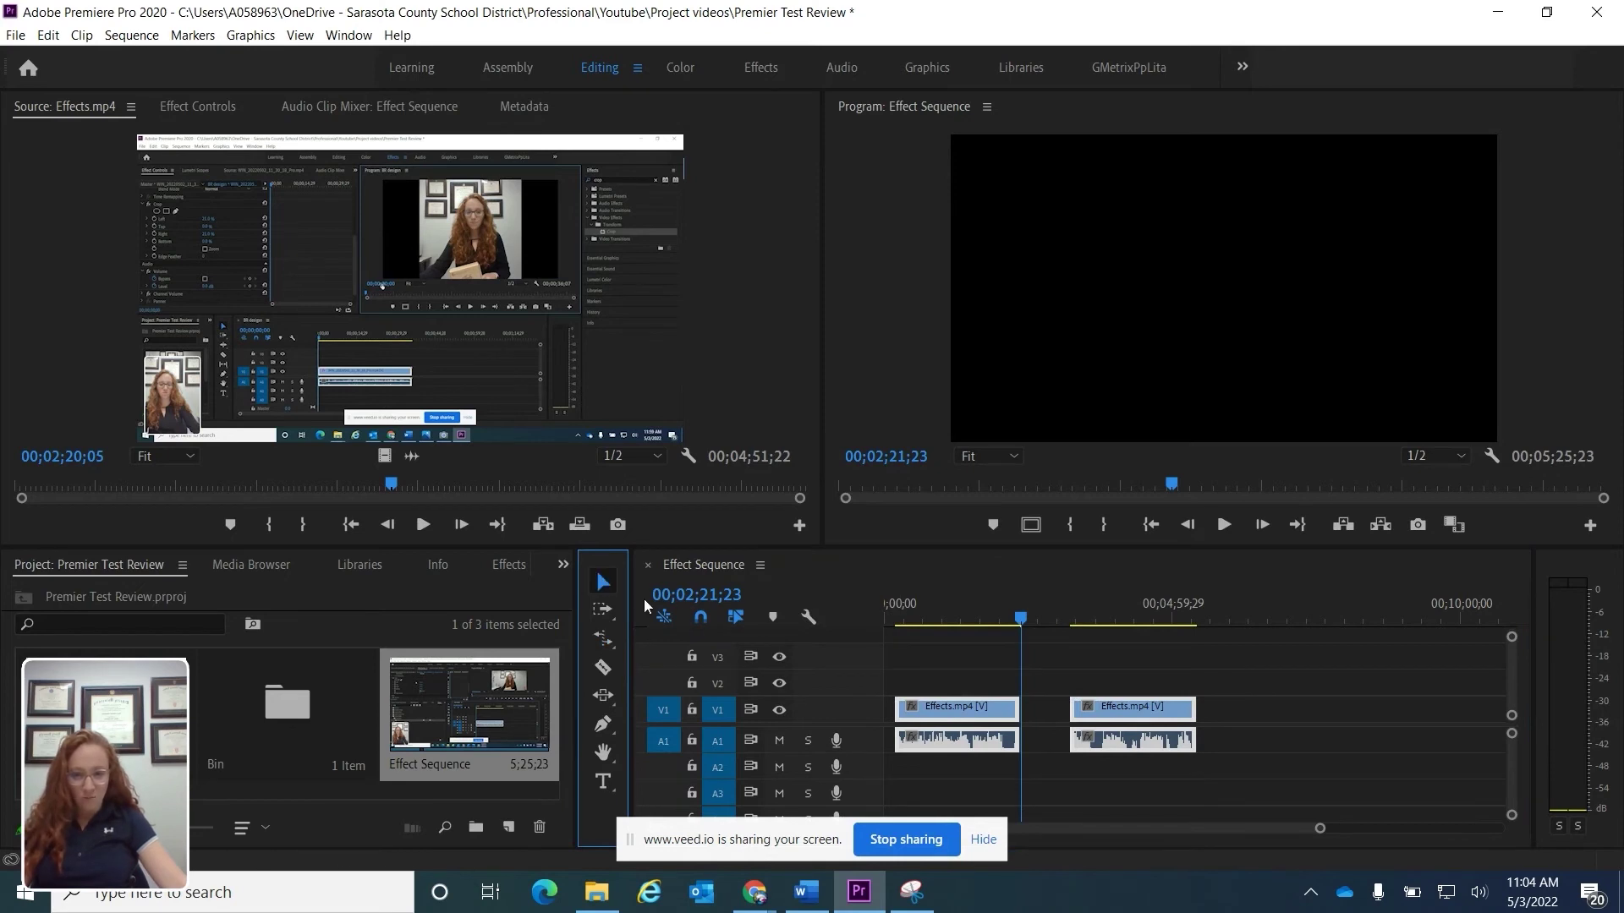
Delete the gap between the clips and ripple-trim the second clip's start, bringing the sequence to 4;07;25.
mouse_move(955, 711)
mouse_down()
mouse_move(876, 719)
mouse_move(956, 715)
mouse_up()
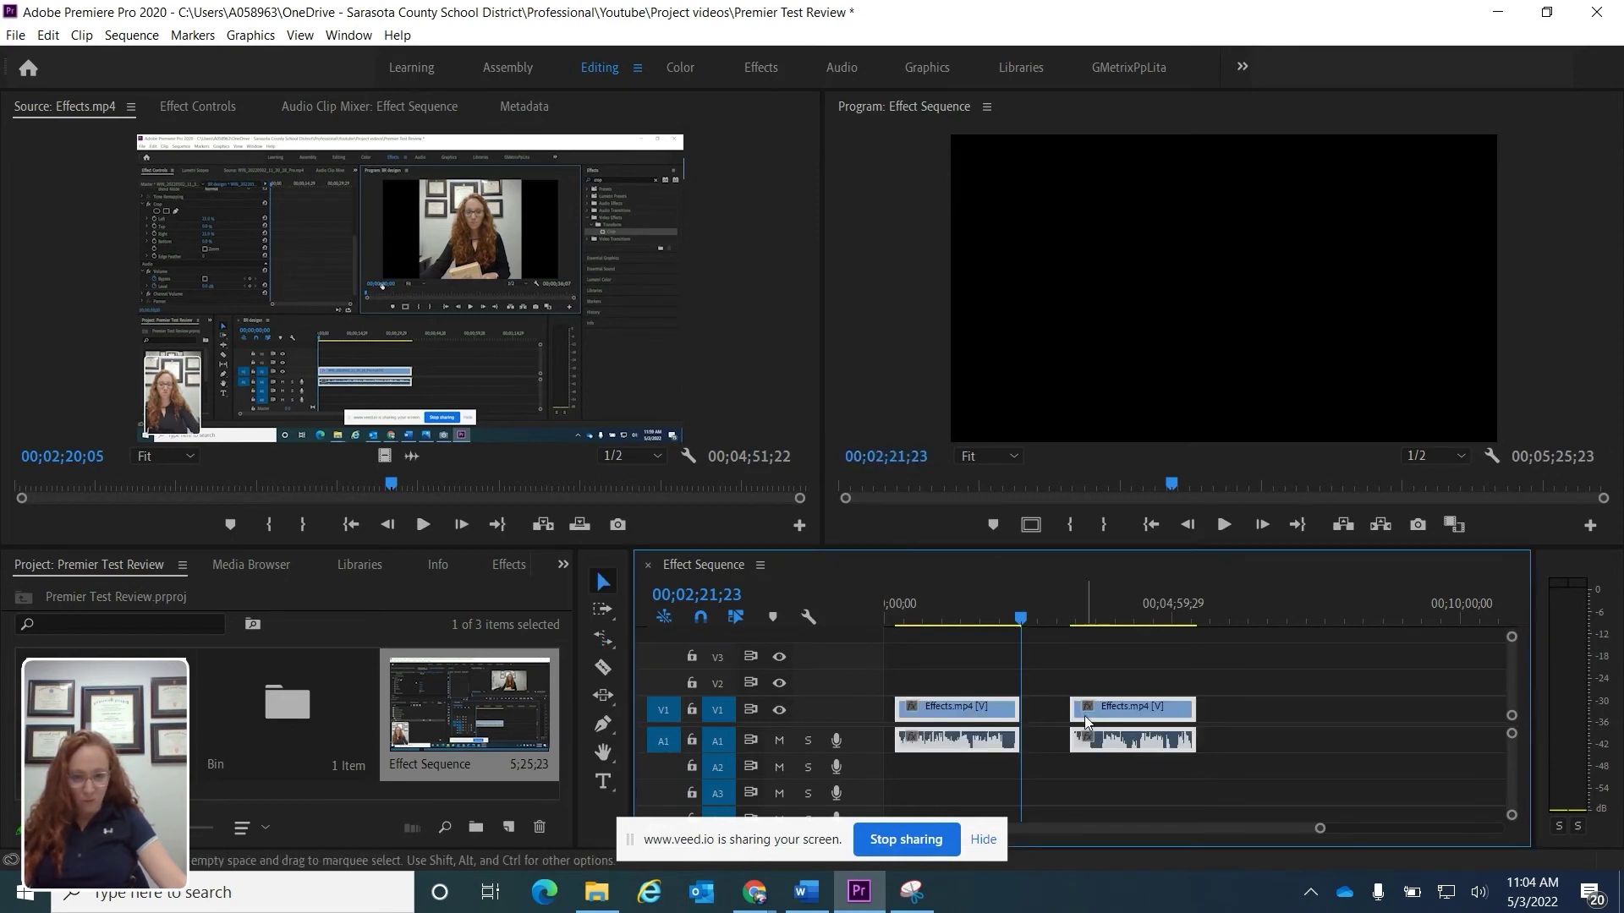
click(1052, 713)
key(Delete)
key(b)
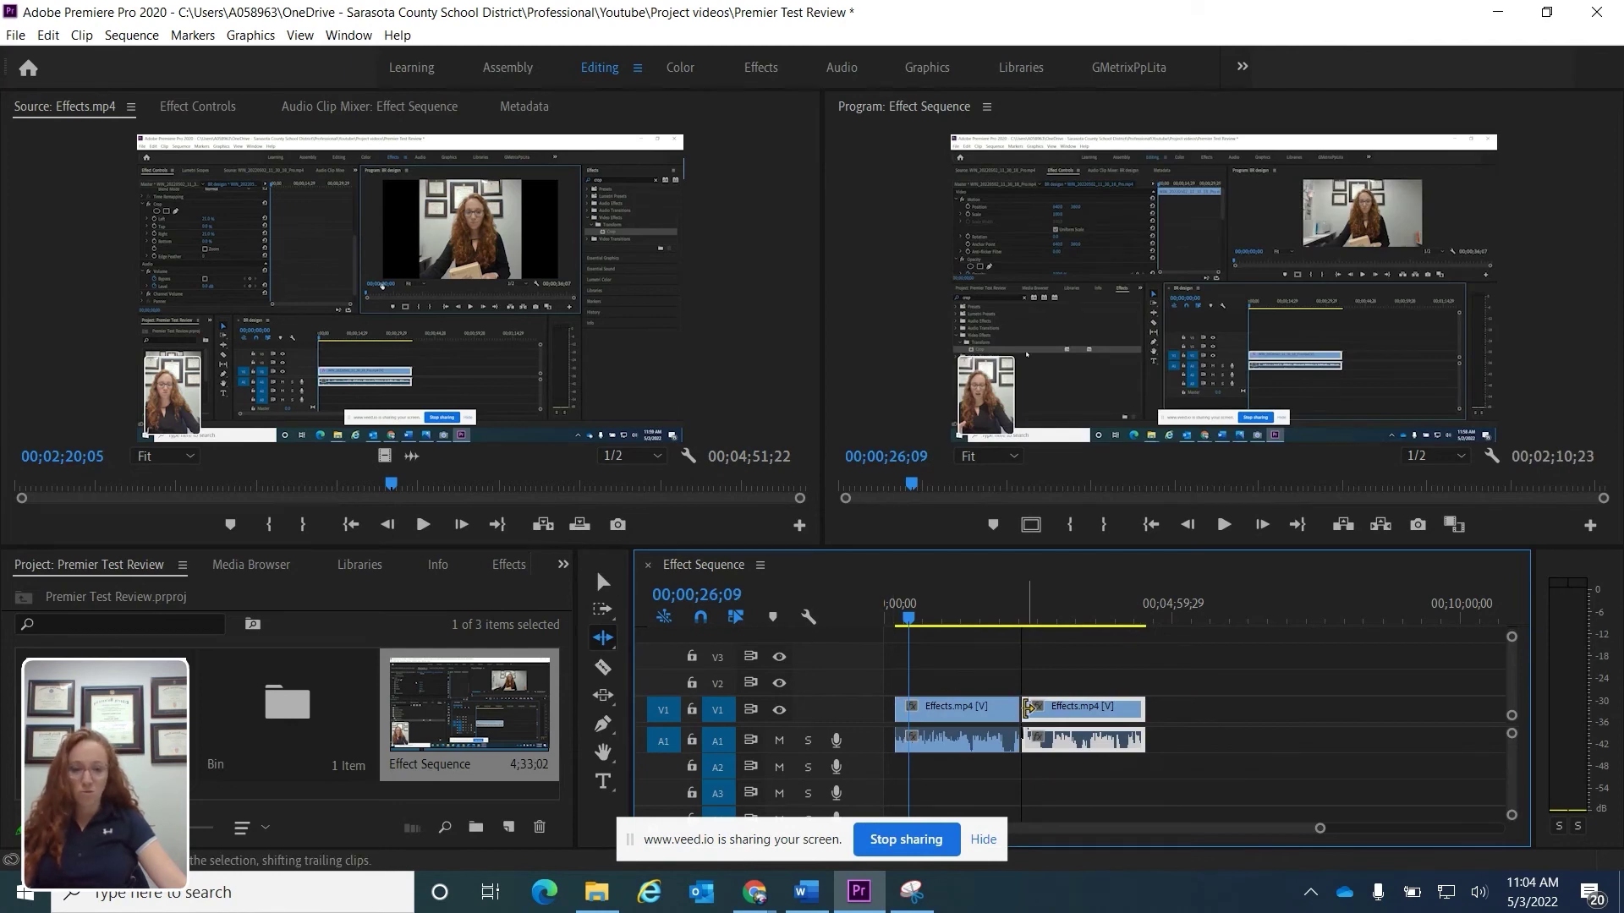
drag(1027, 711, 1047, 708)
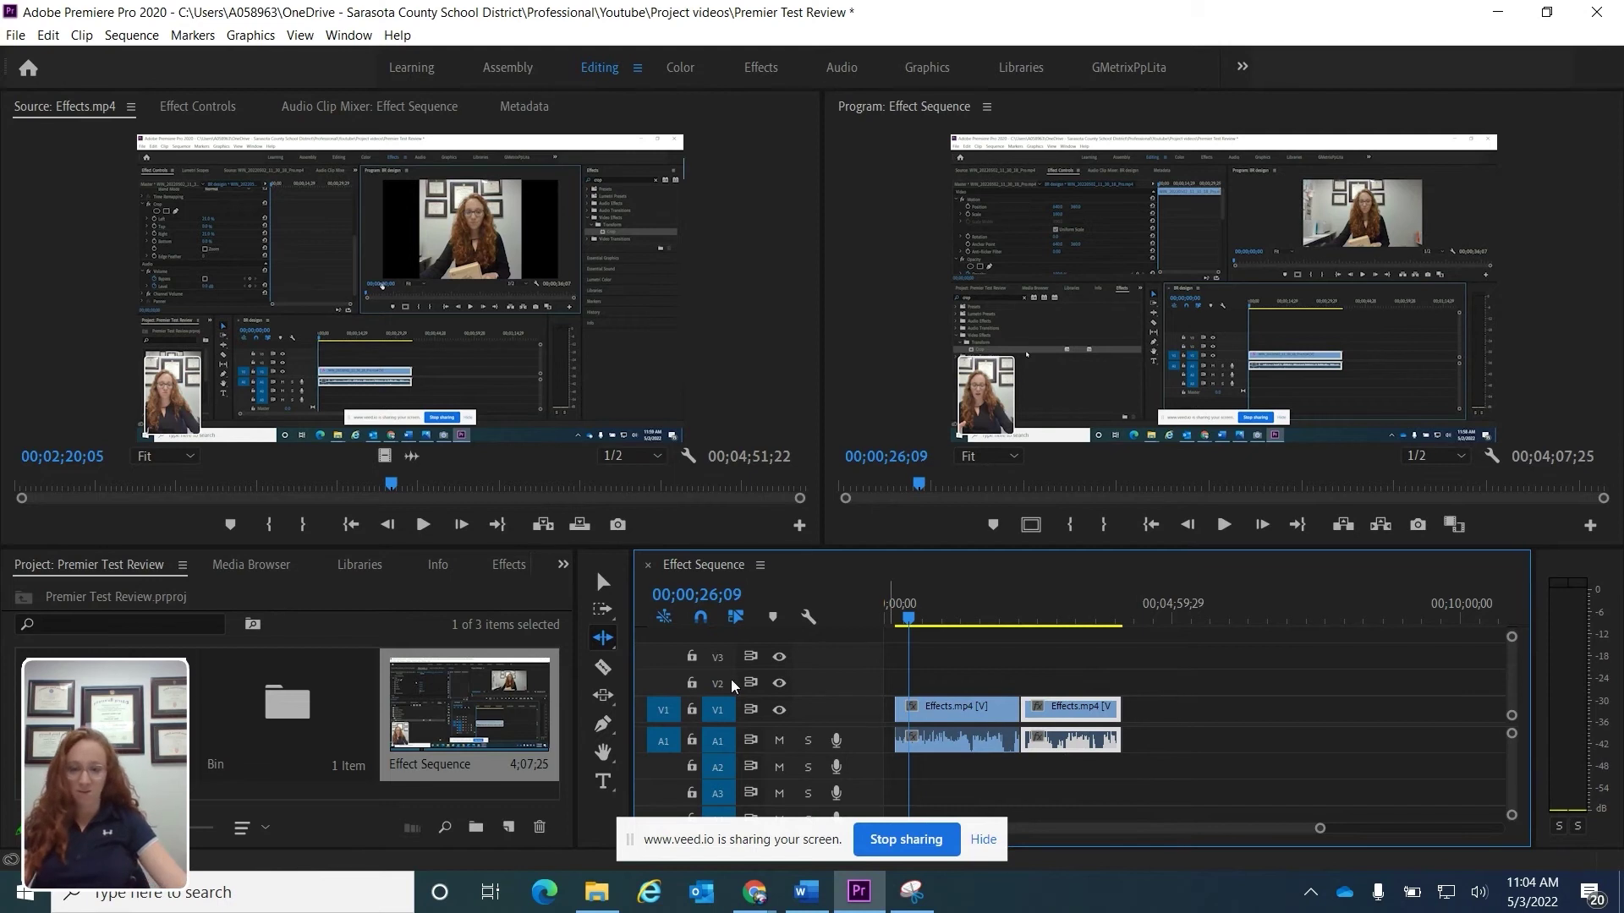
Roll the cut between the two Effects.mp4 clips with the Rolling Edit Tool, keeping the sequence at 4;07;25.
click(602, 640)
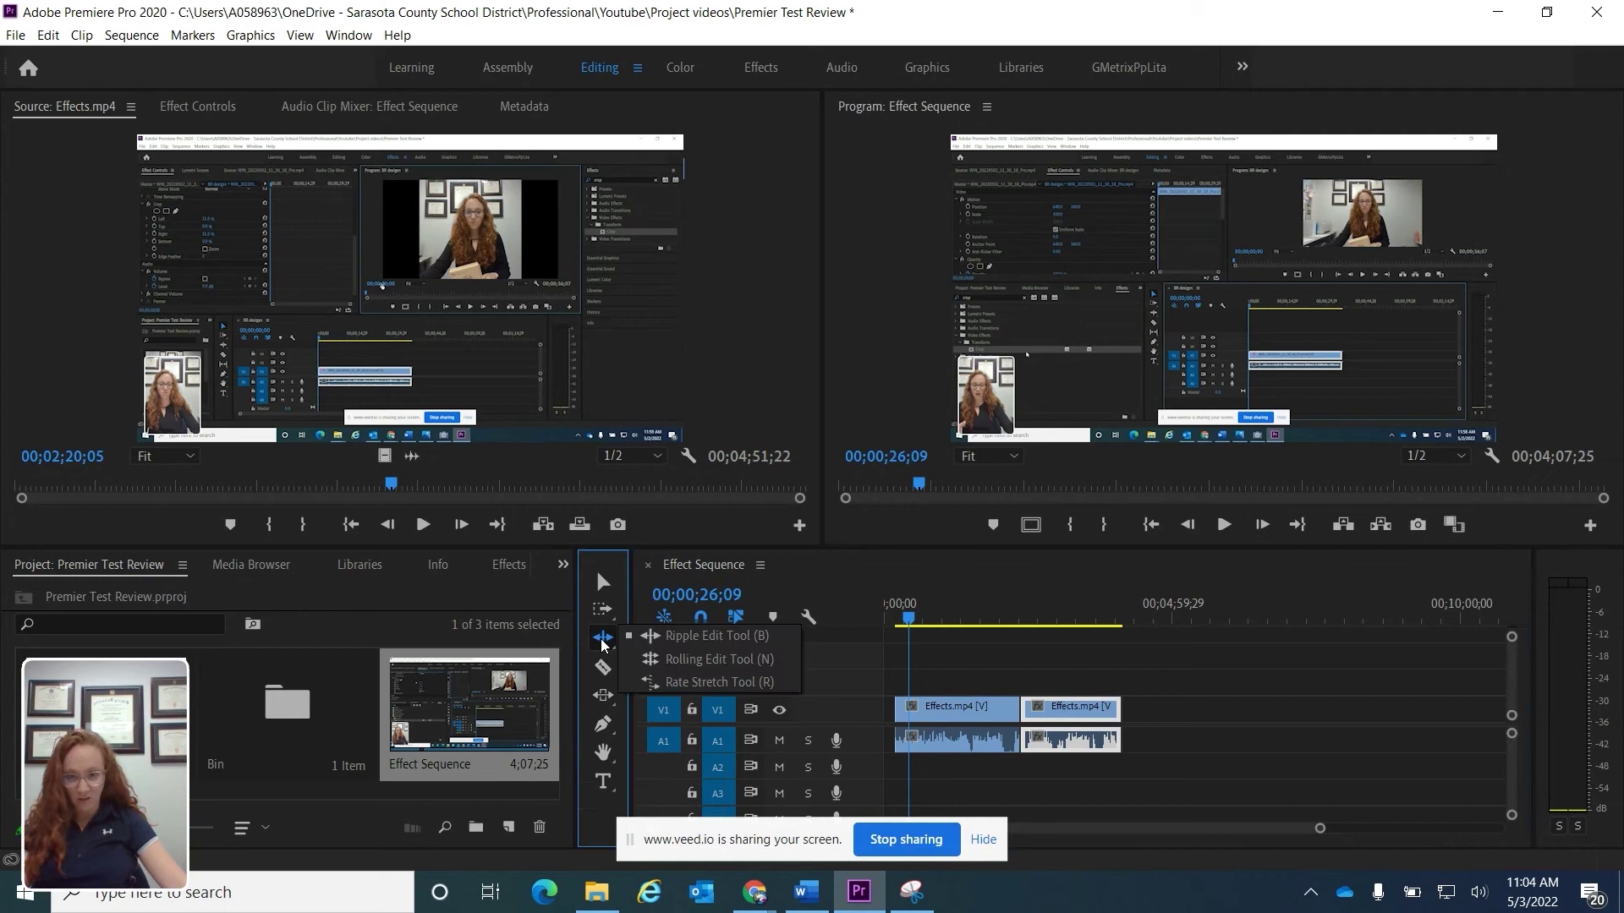
click(692, 663)
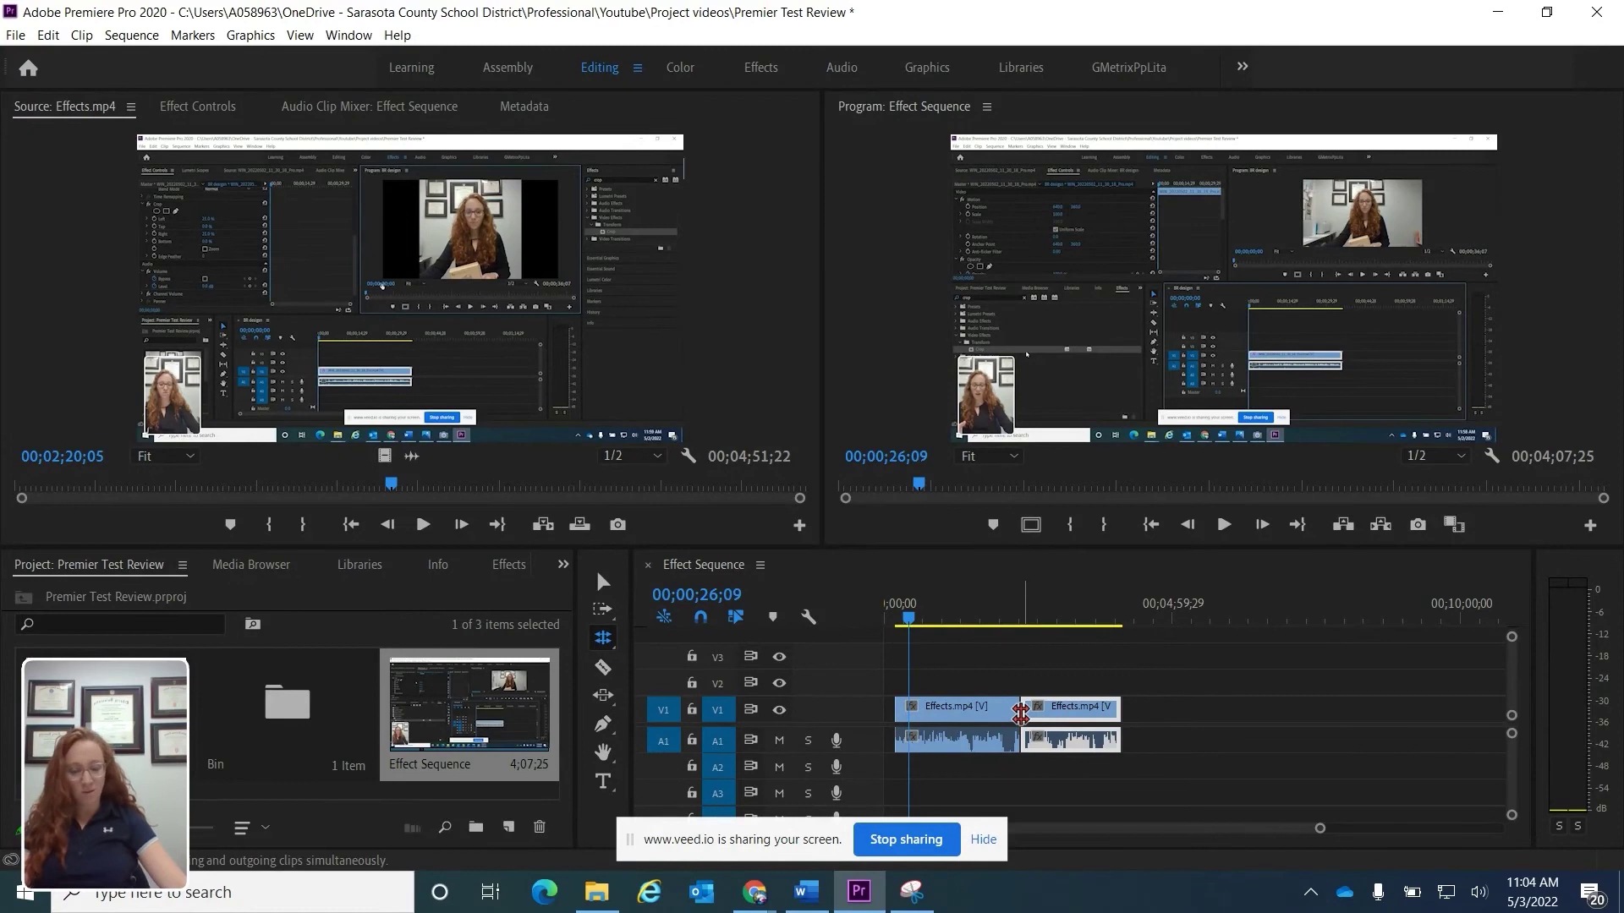
drag(1021, 714, 1009, 715)
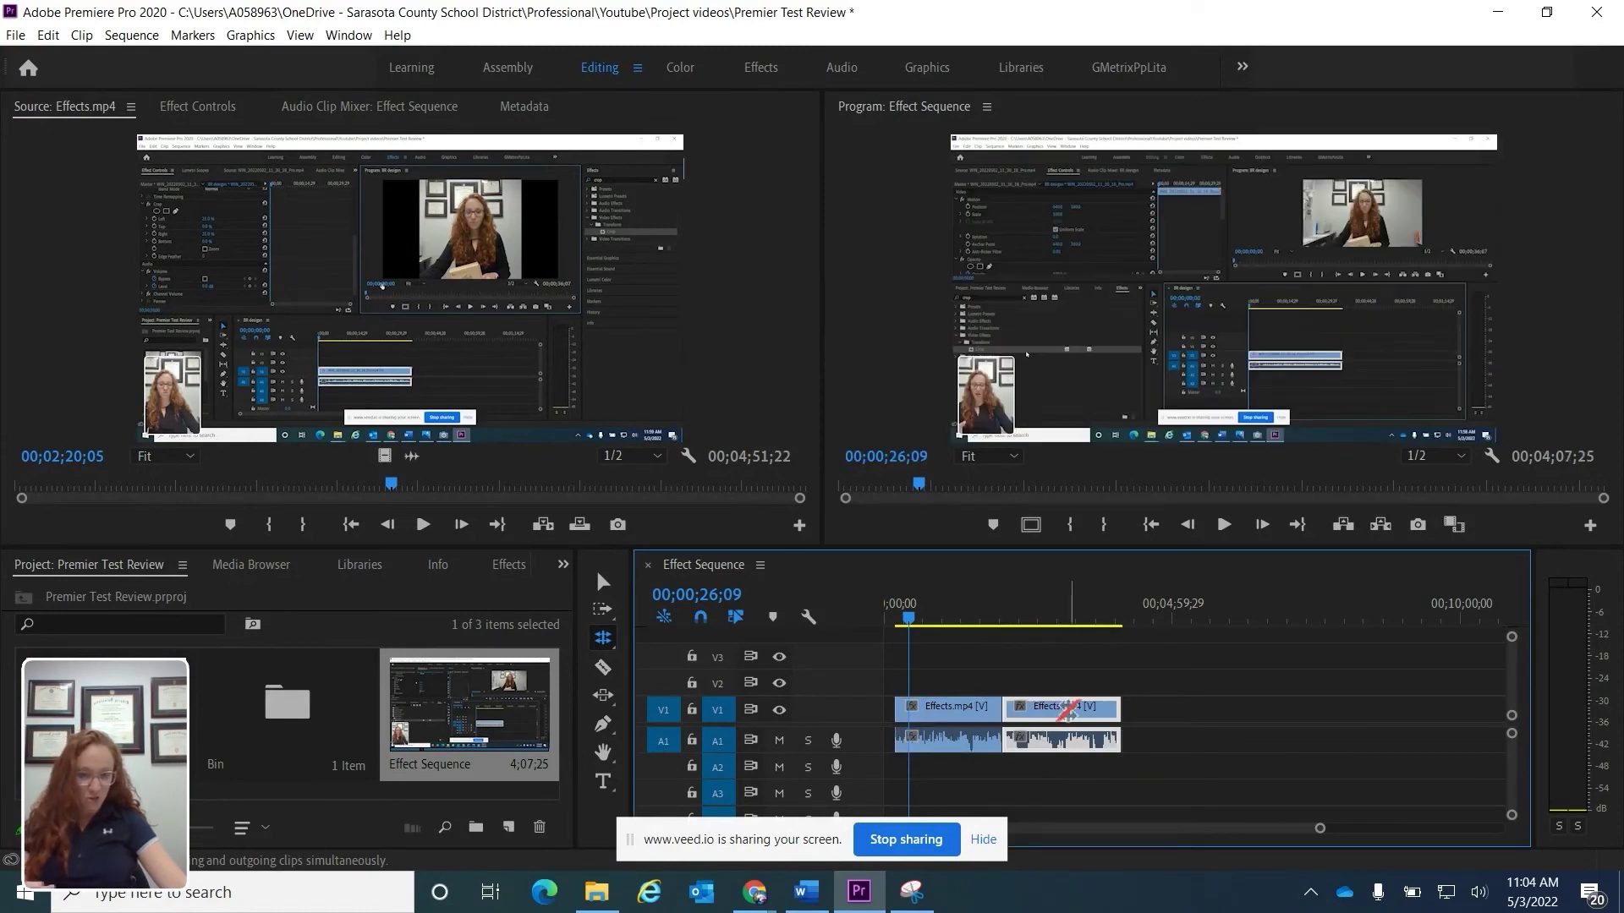
click(999, 710)
mouse_move(999, 711)
mouse_down()
mouse_move(982, 712)
mouse_move(1023, 710)
mouse_up()
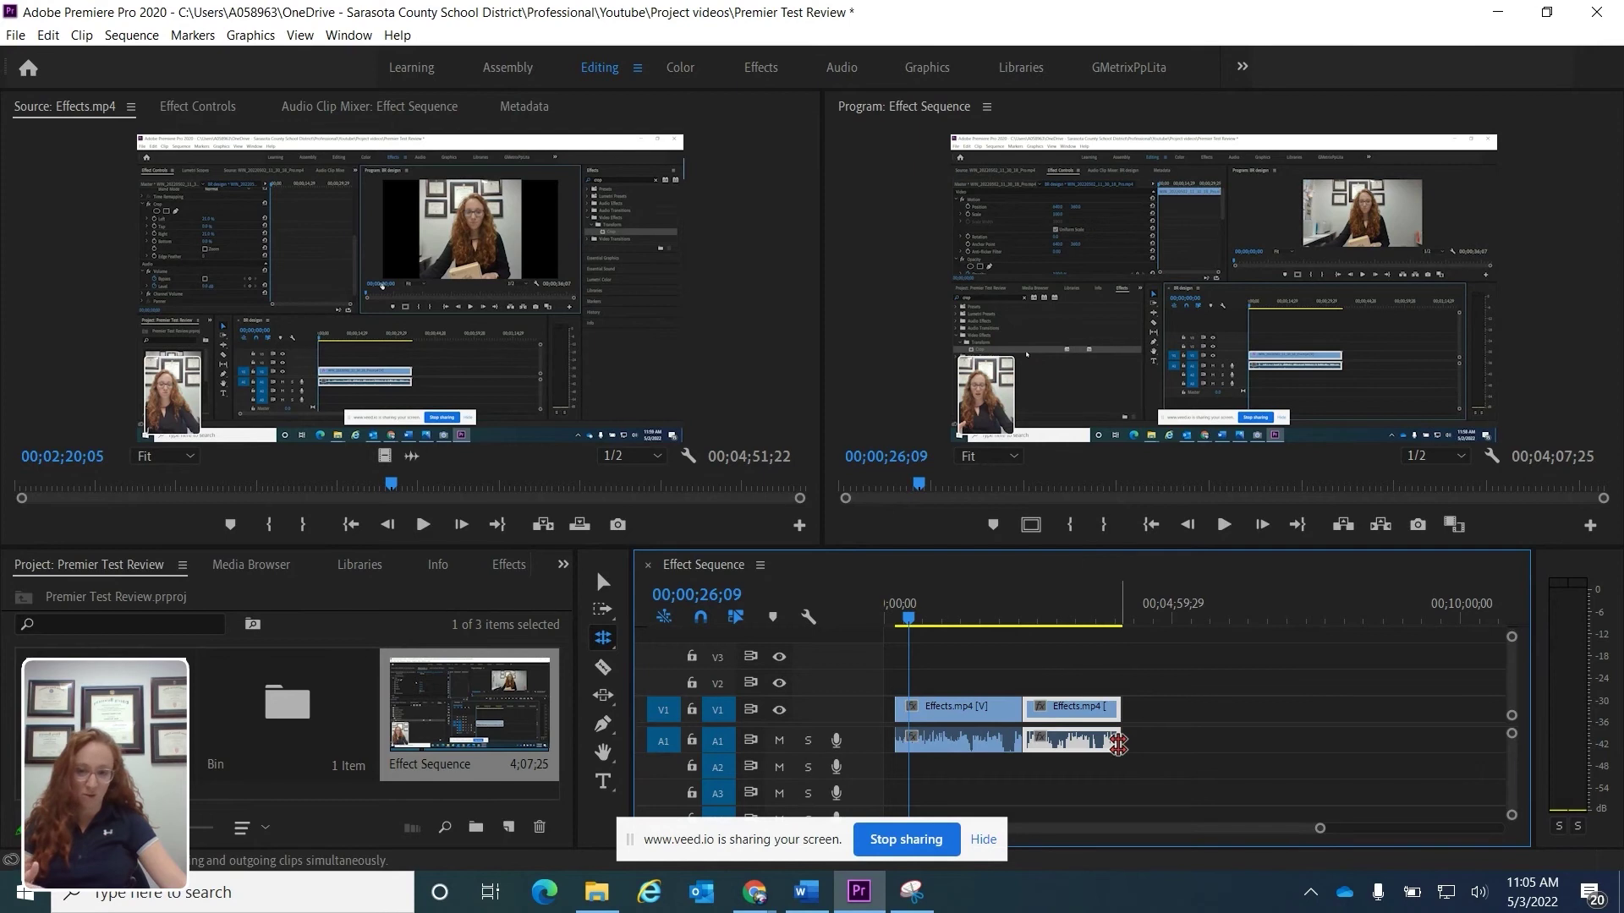
Shorten the first clip's end with the Rate Stretch Tool, speeding it up.
click(604, 647)
click(603, 648)
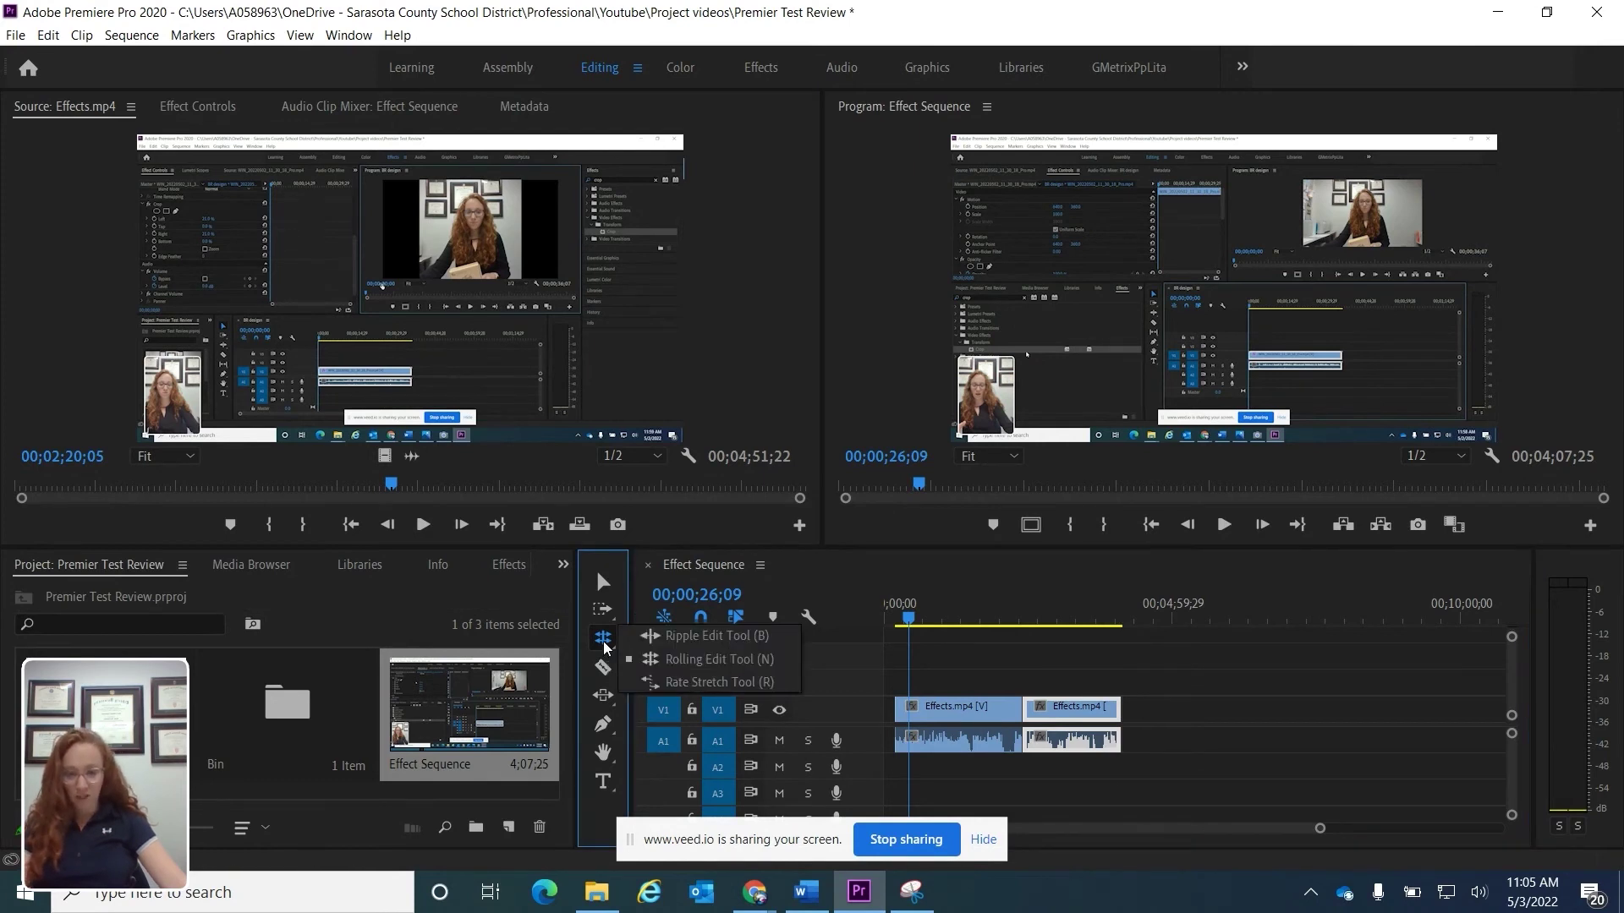
click(685, 684)
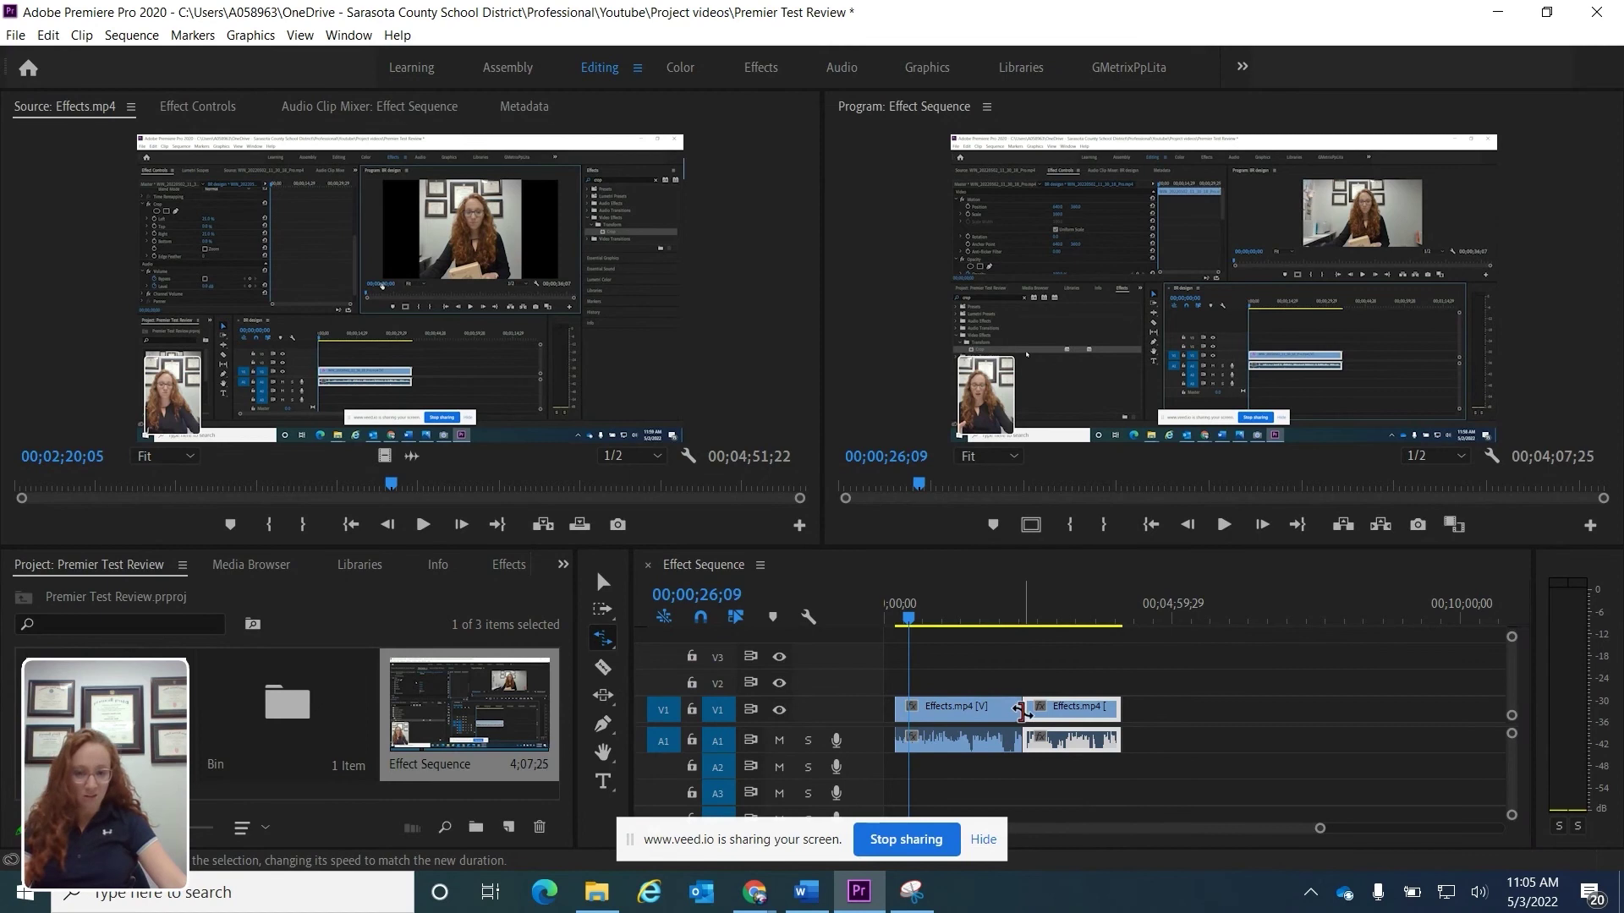
drag(1022, 712, 968, 714)
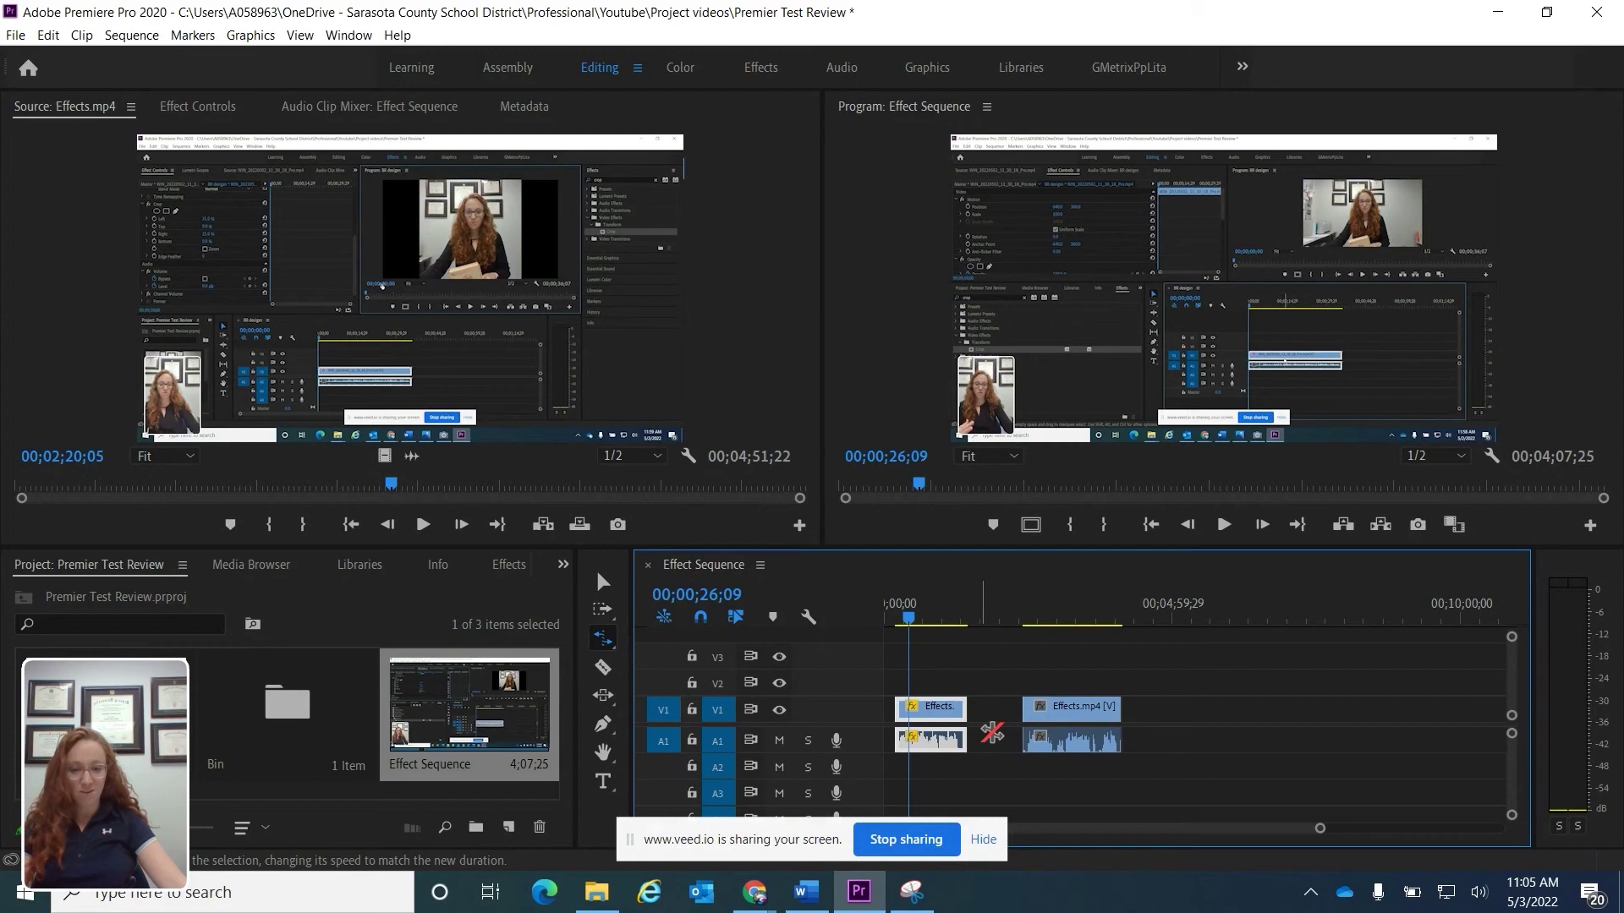
Play back the sequence, then rate-stretch the first clip's end to meet the second clip.
key(space)
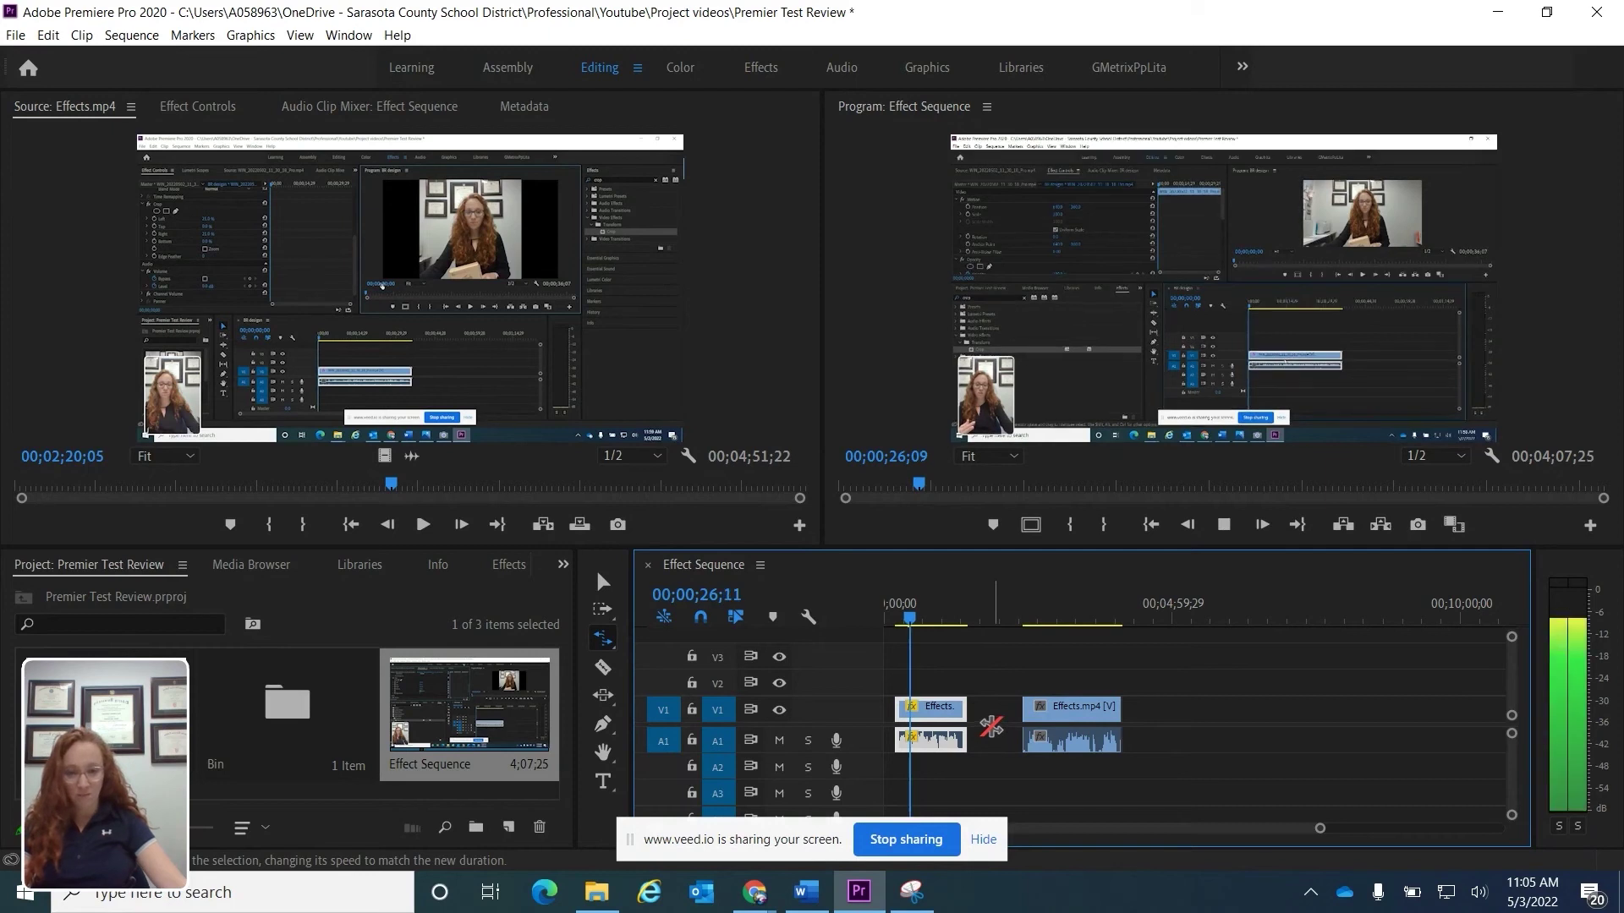
key(space)
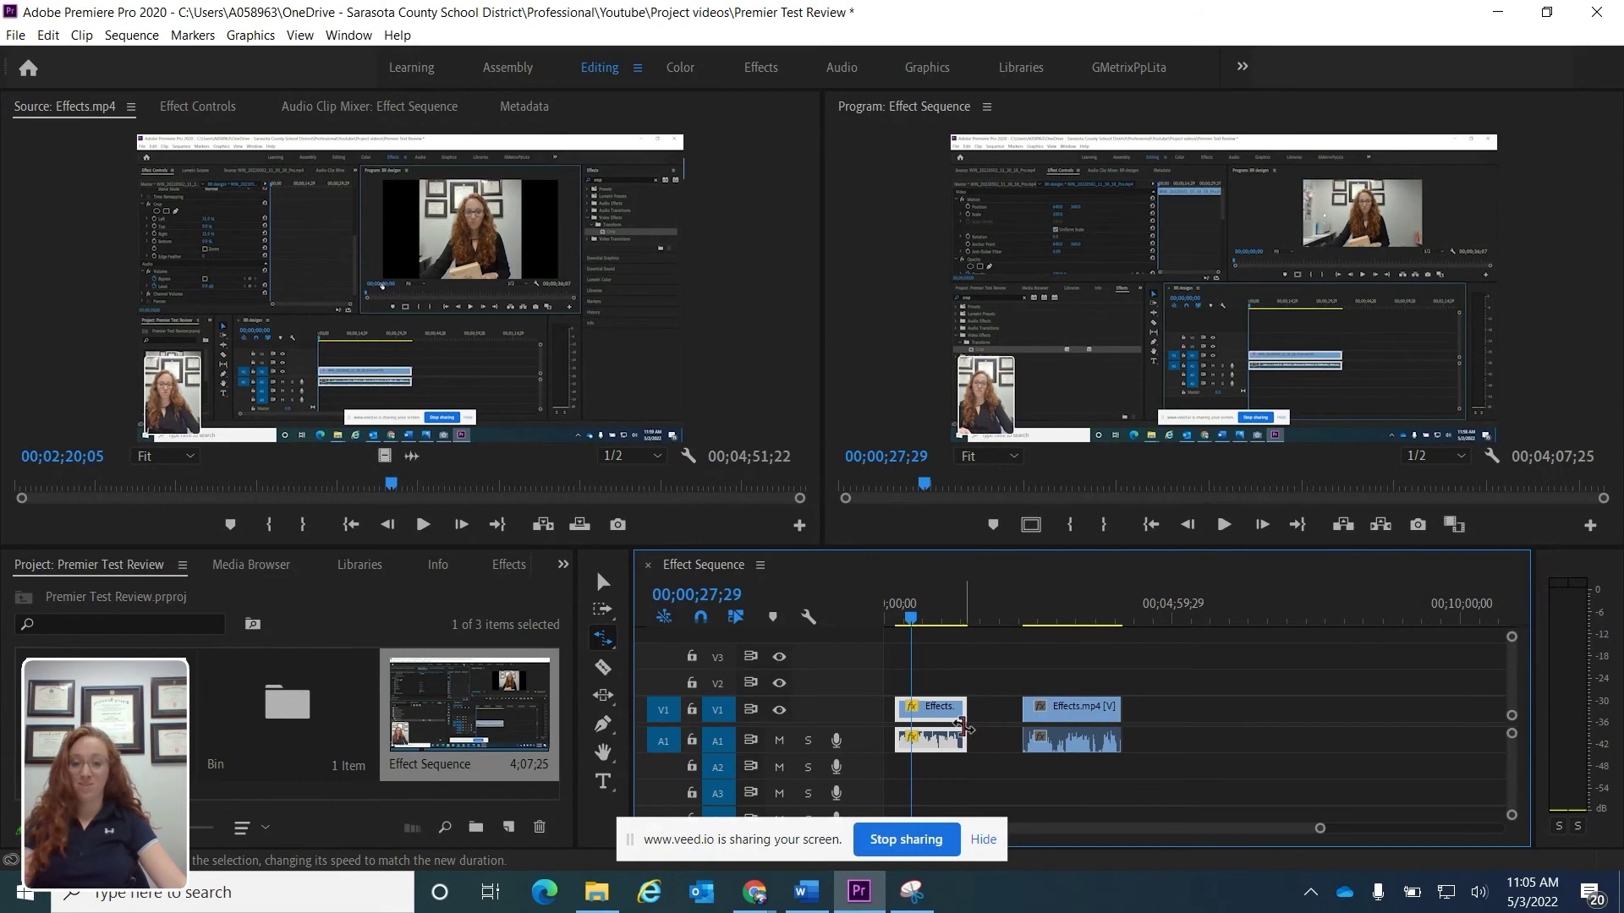
click(604, 639)
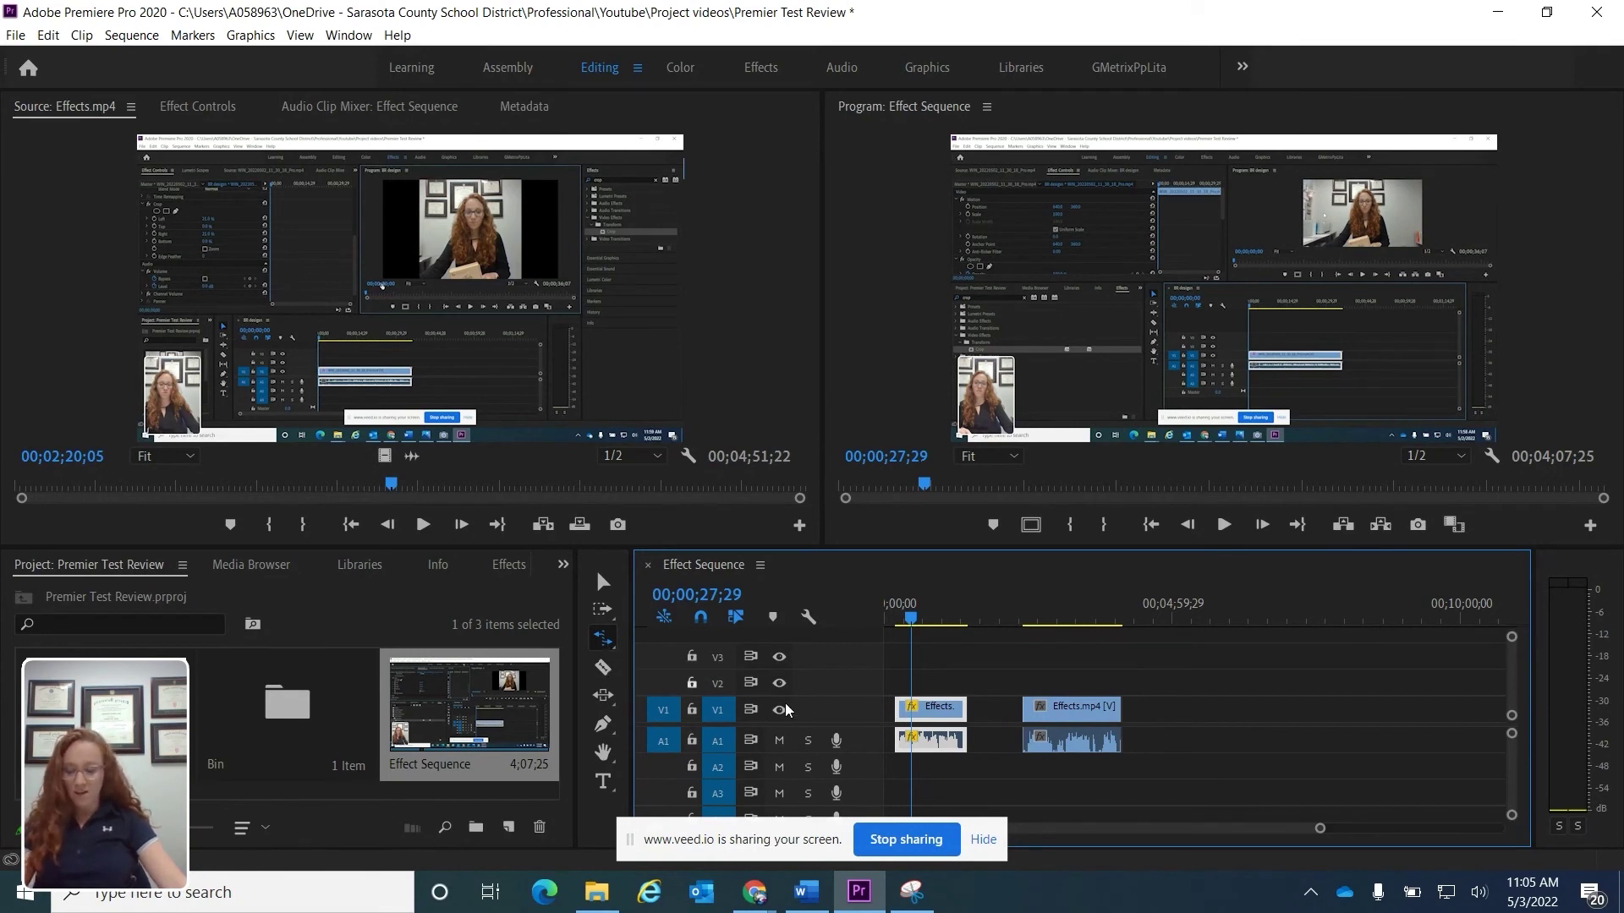
drag(966, 710, 1115, 719)
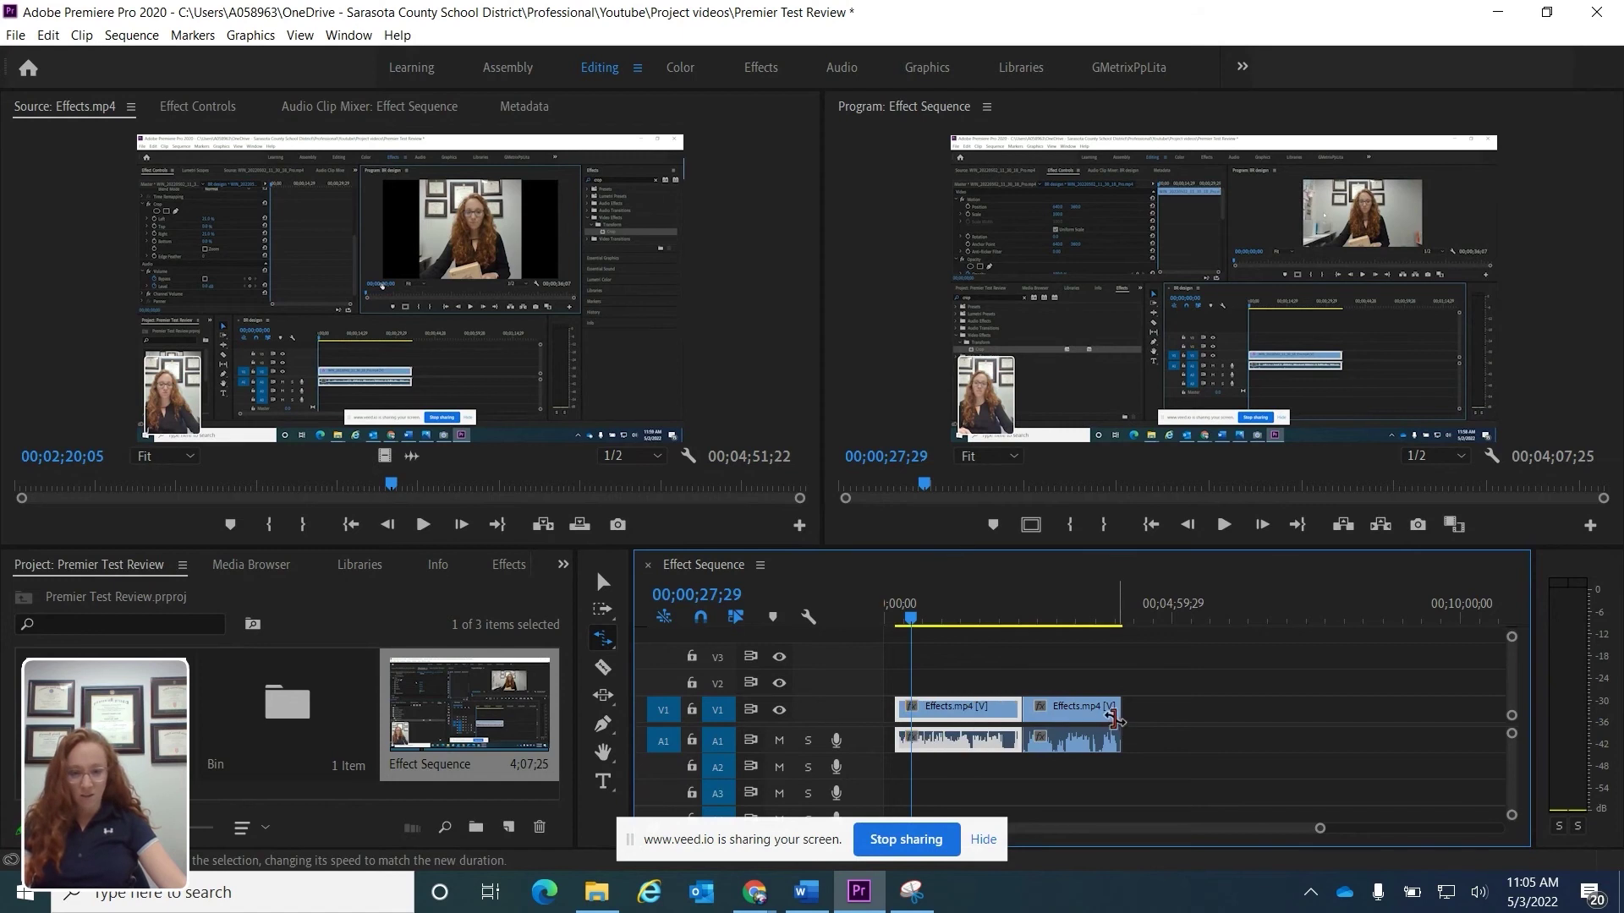
click(602, 669)
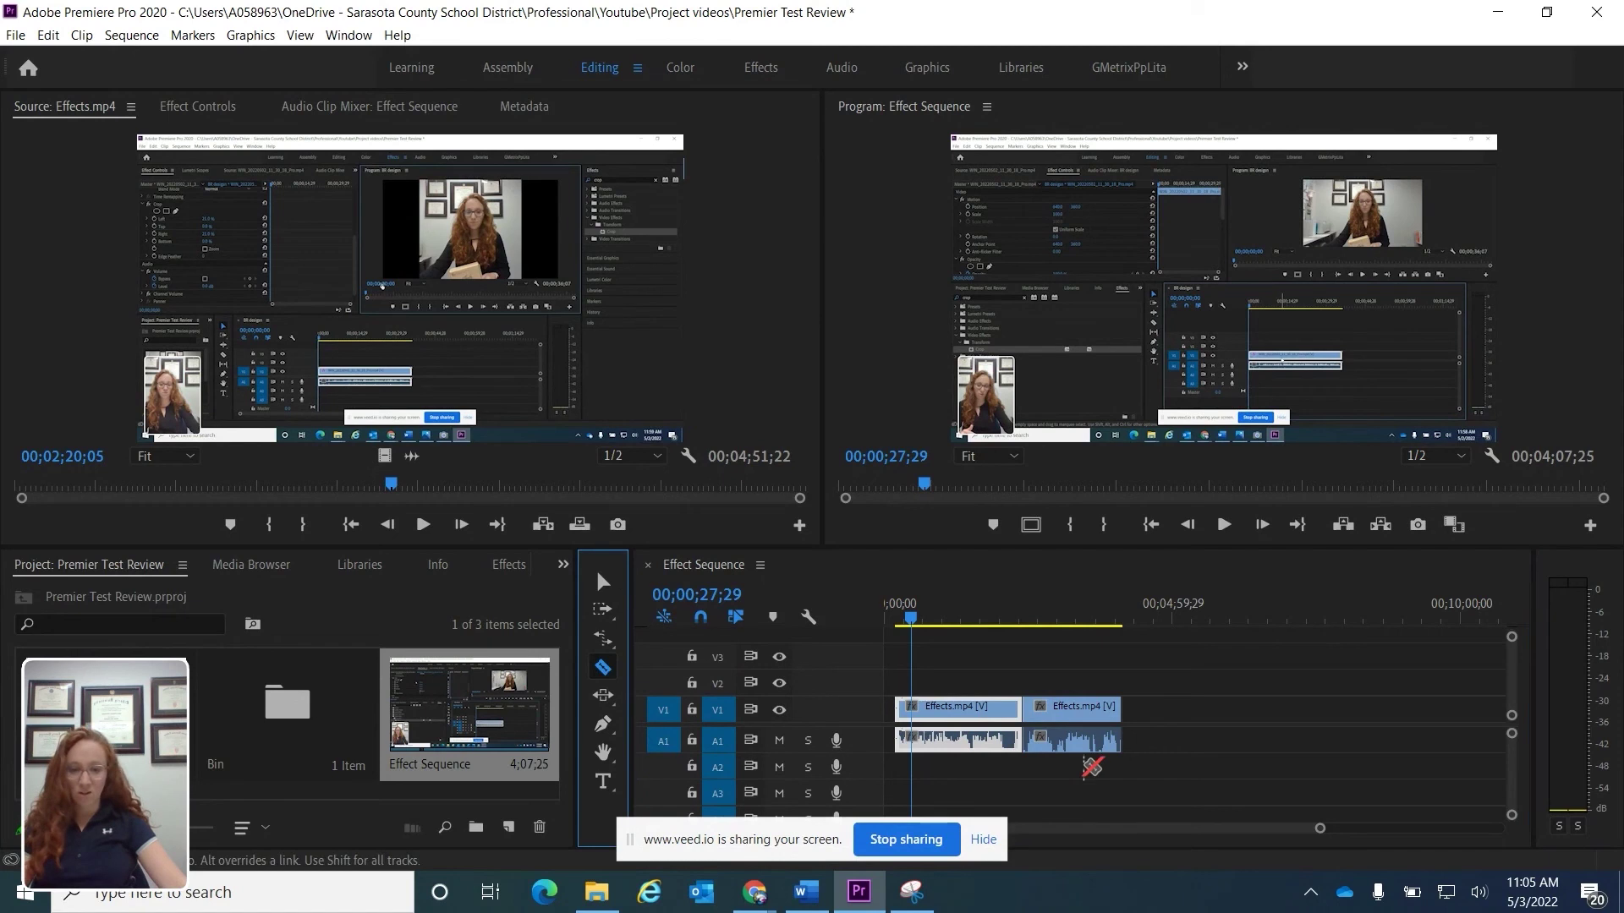
click(913, 709)
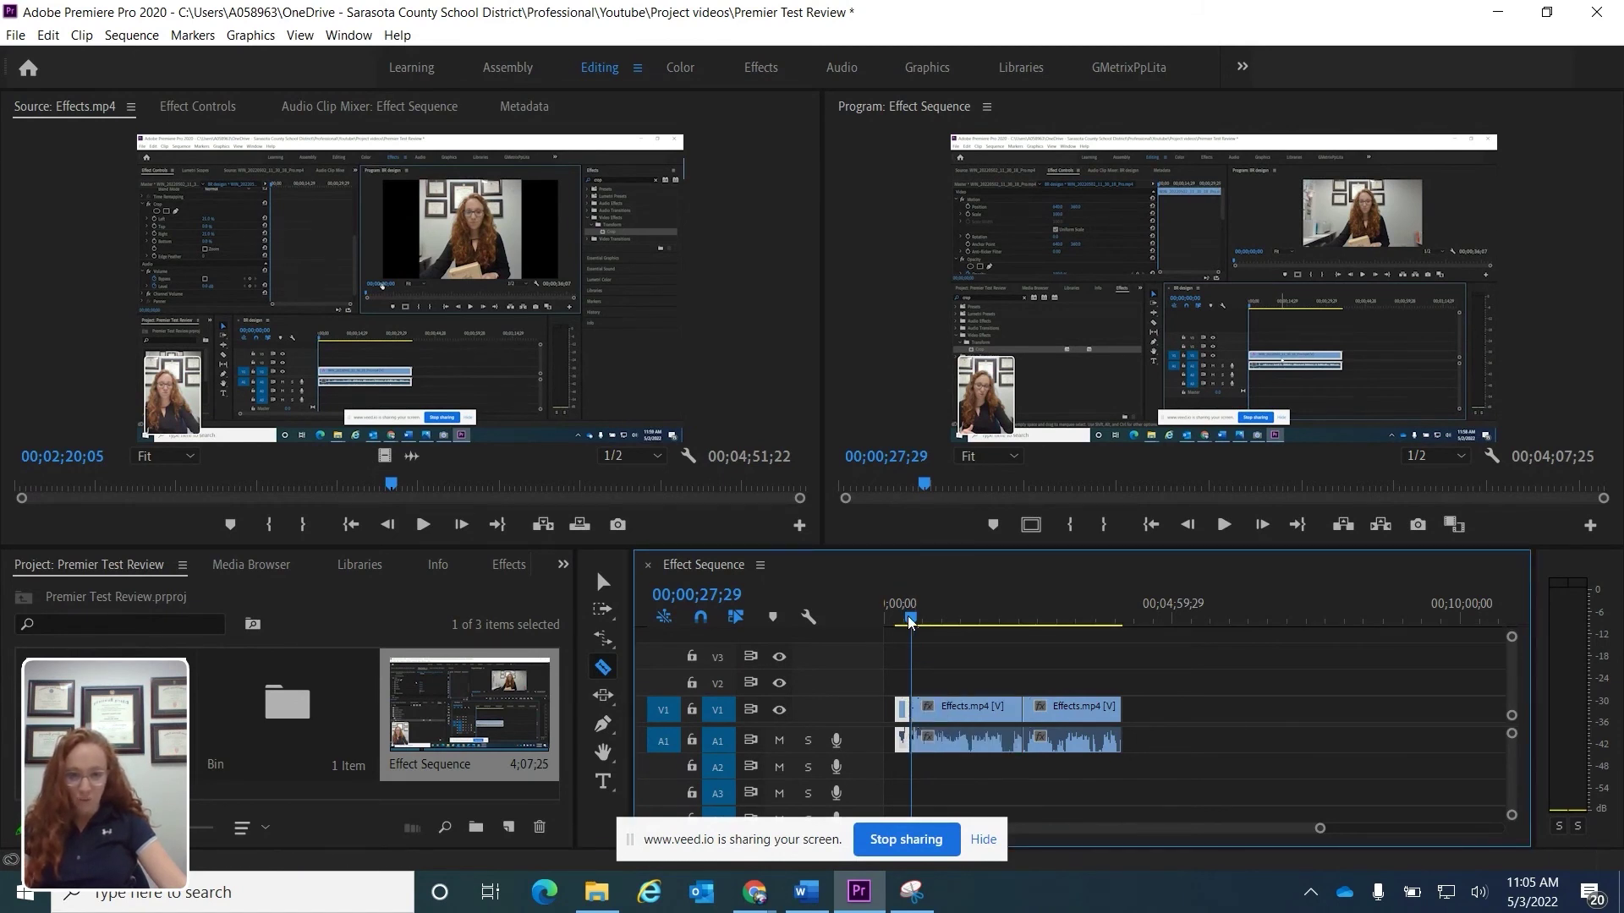
drag(911, 620, 922, 622)
click(932, 709)
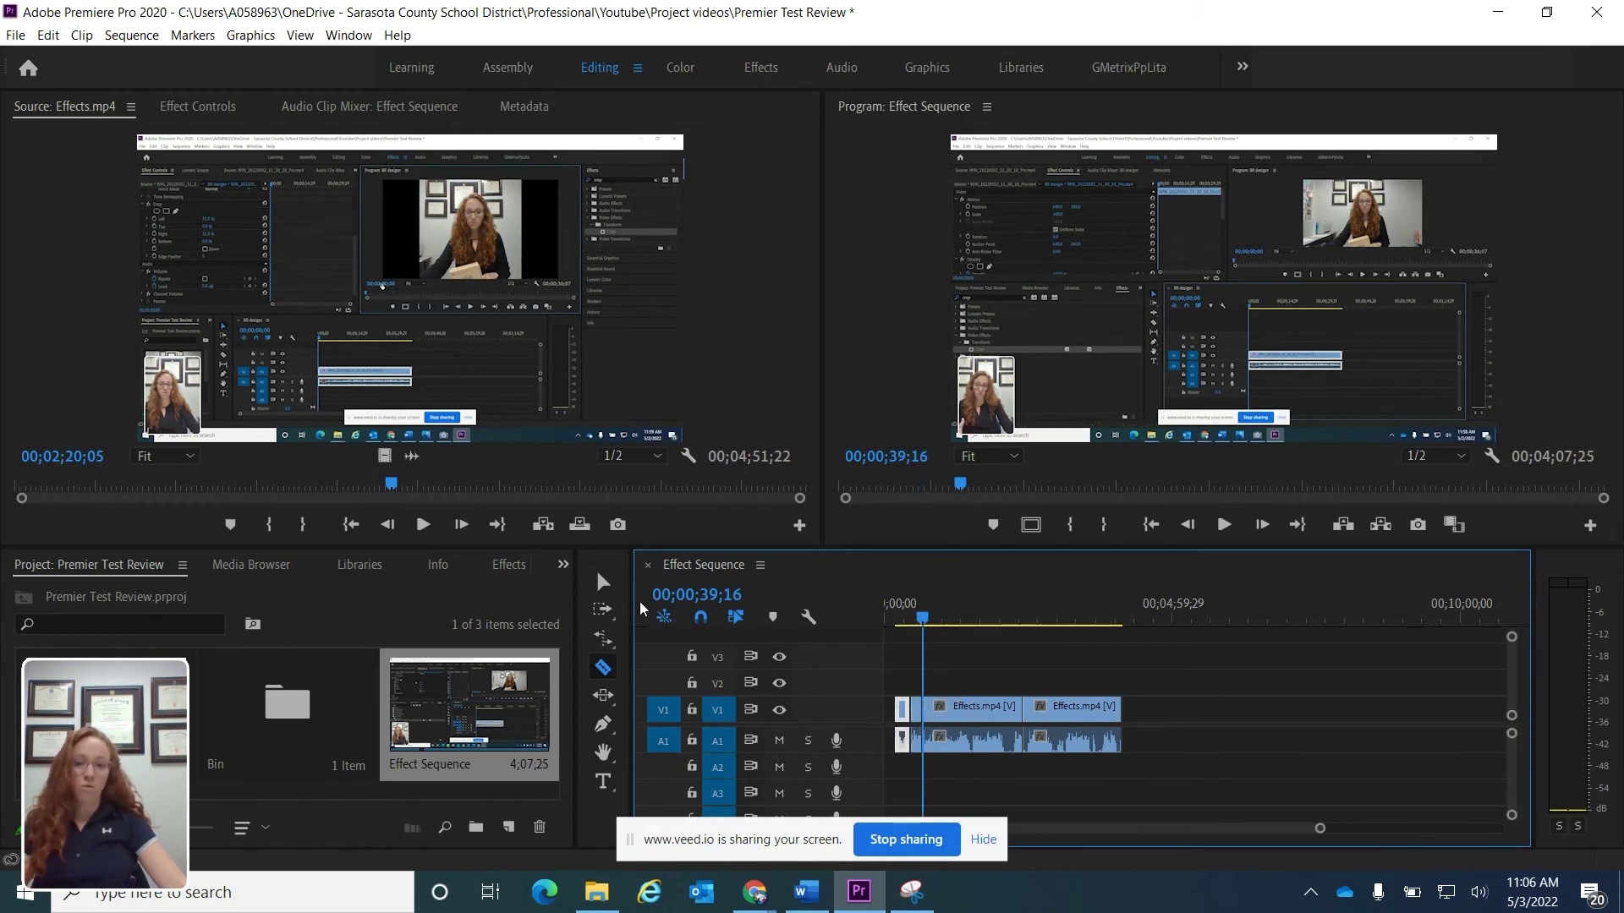
click(603, 581)
click(916, 707)
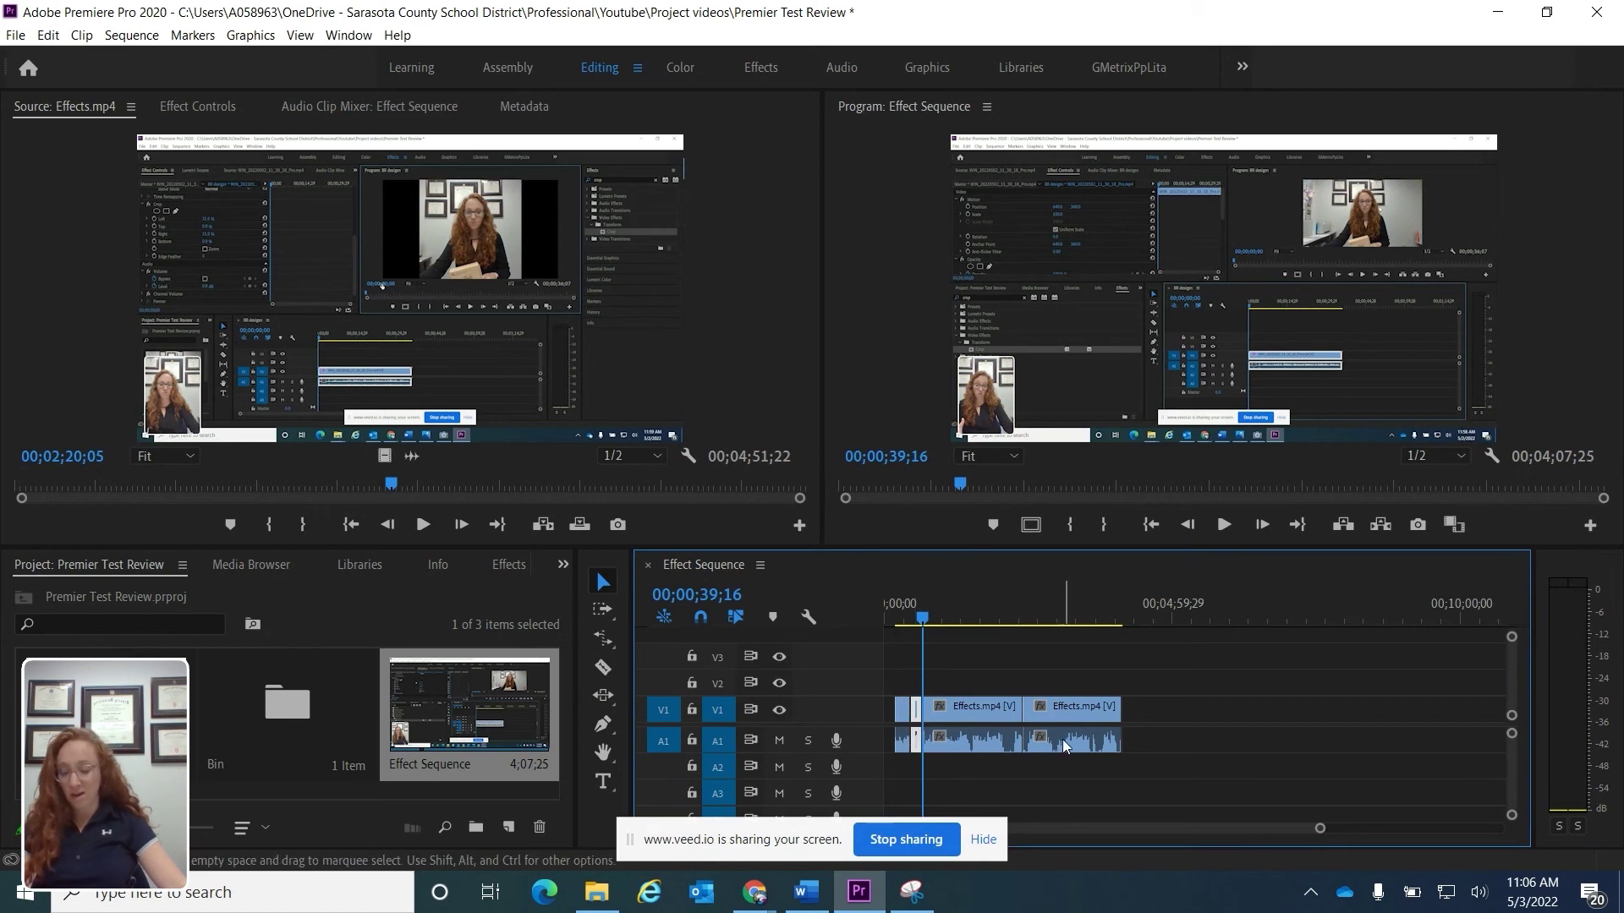
key(ctrl+z)
key(ctrl+z)
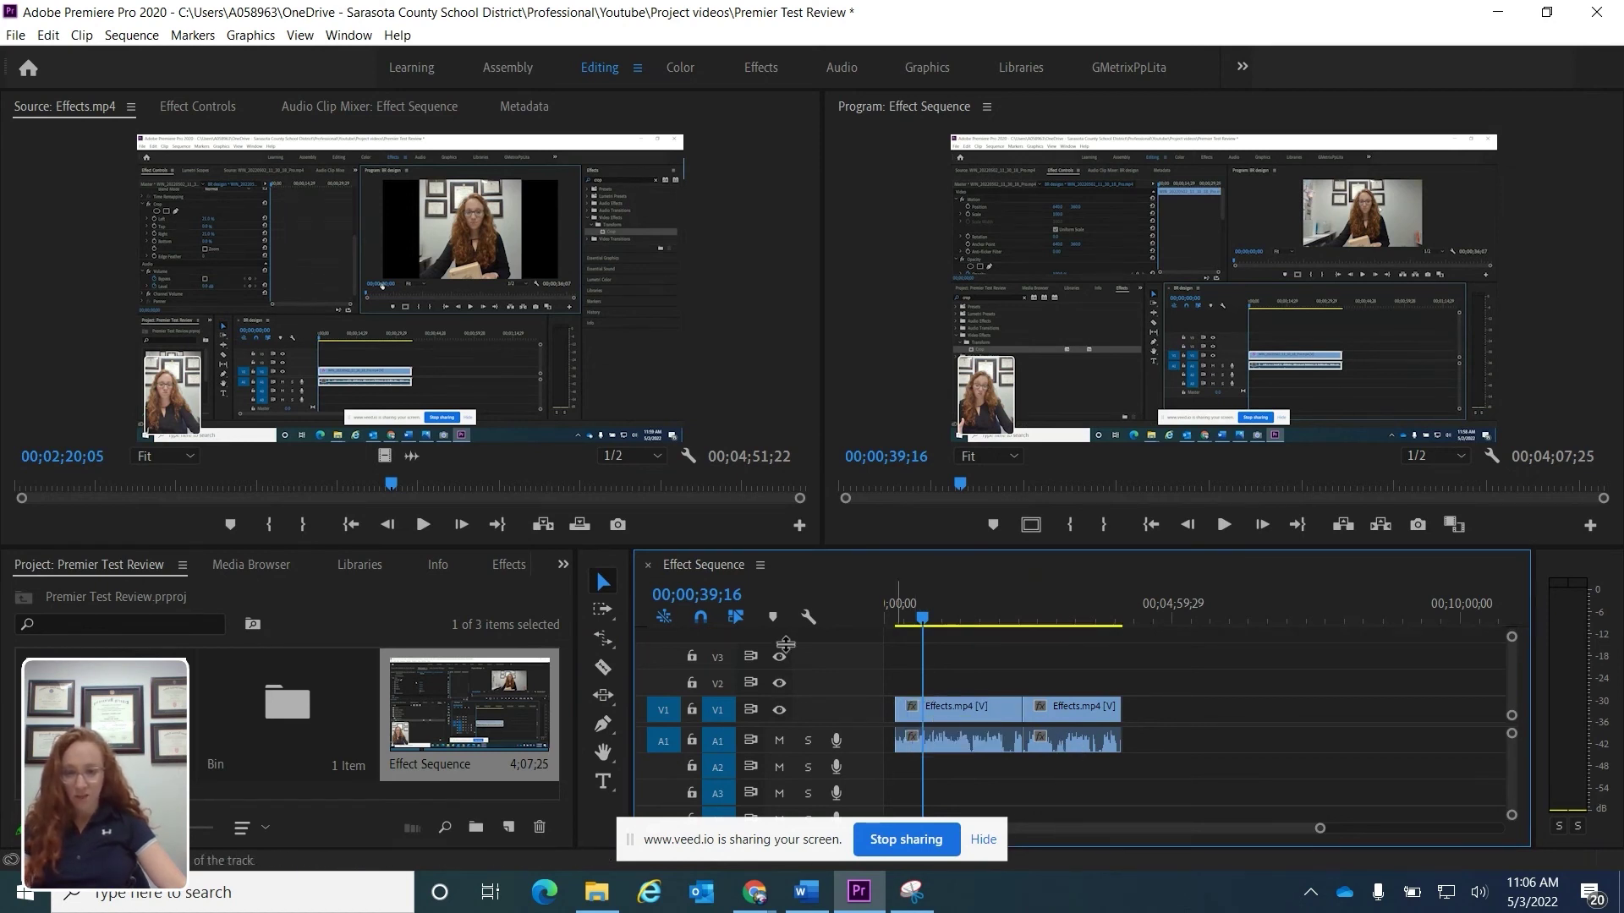
Slide the second Effects.mp4 clip about 27 seconds earlier, shortening the sequence to 3;54;18.
click(606, 696)
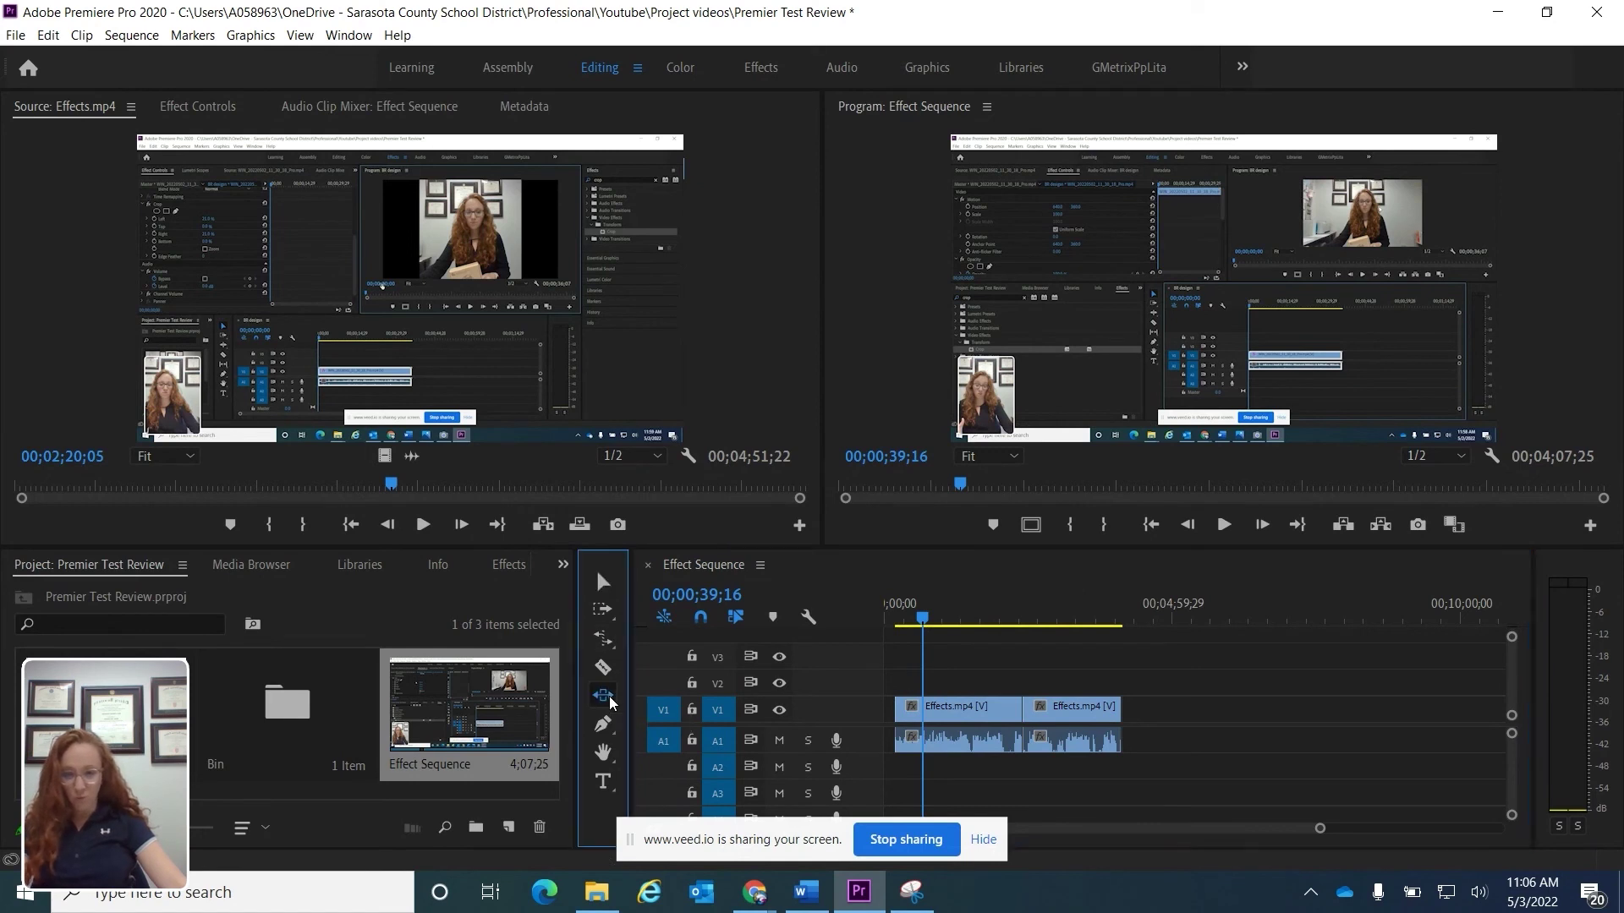
click(1022, 711)
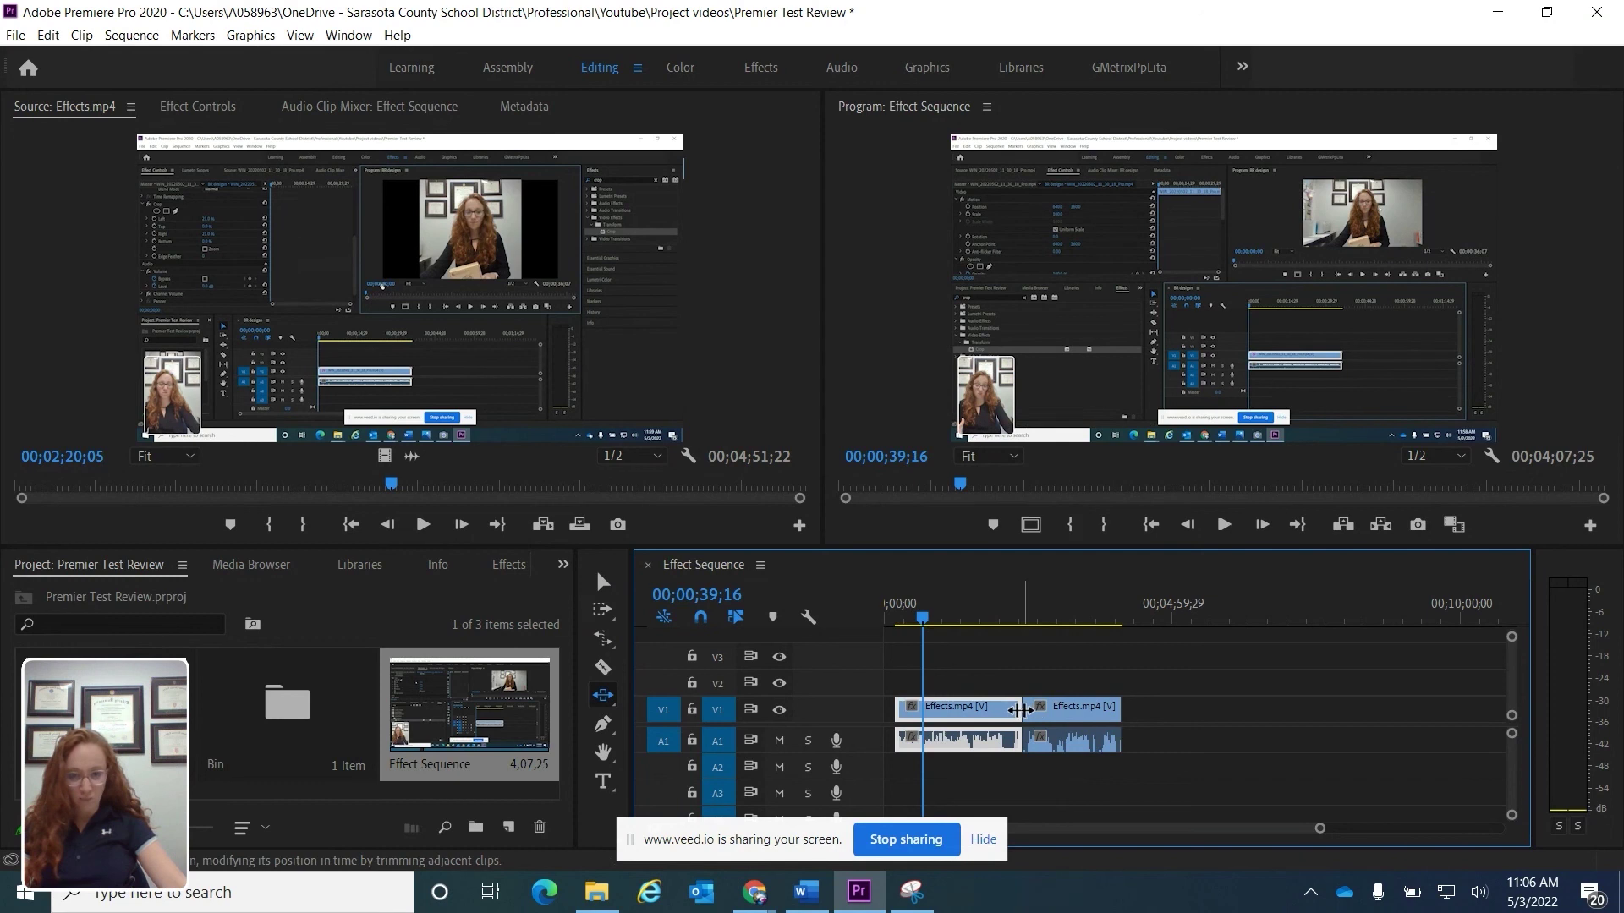
mouse_move(1022, 711)
mouse_down()
mouse_move(954, 719)
mouse_move(1024, 713)
mouse_up()
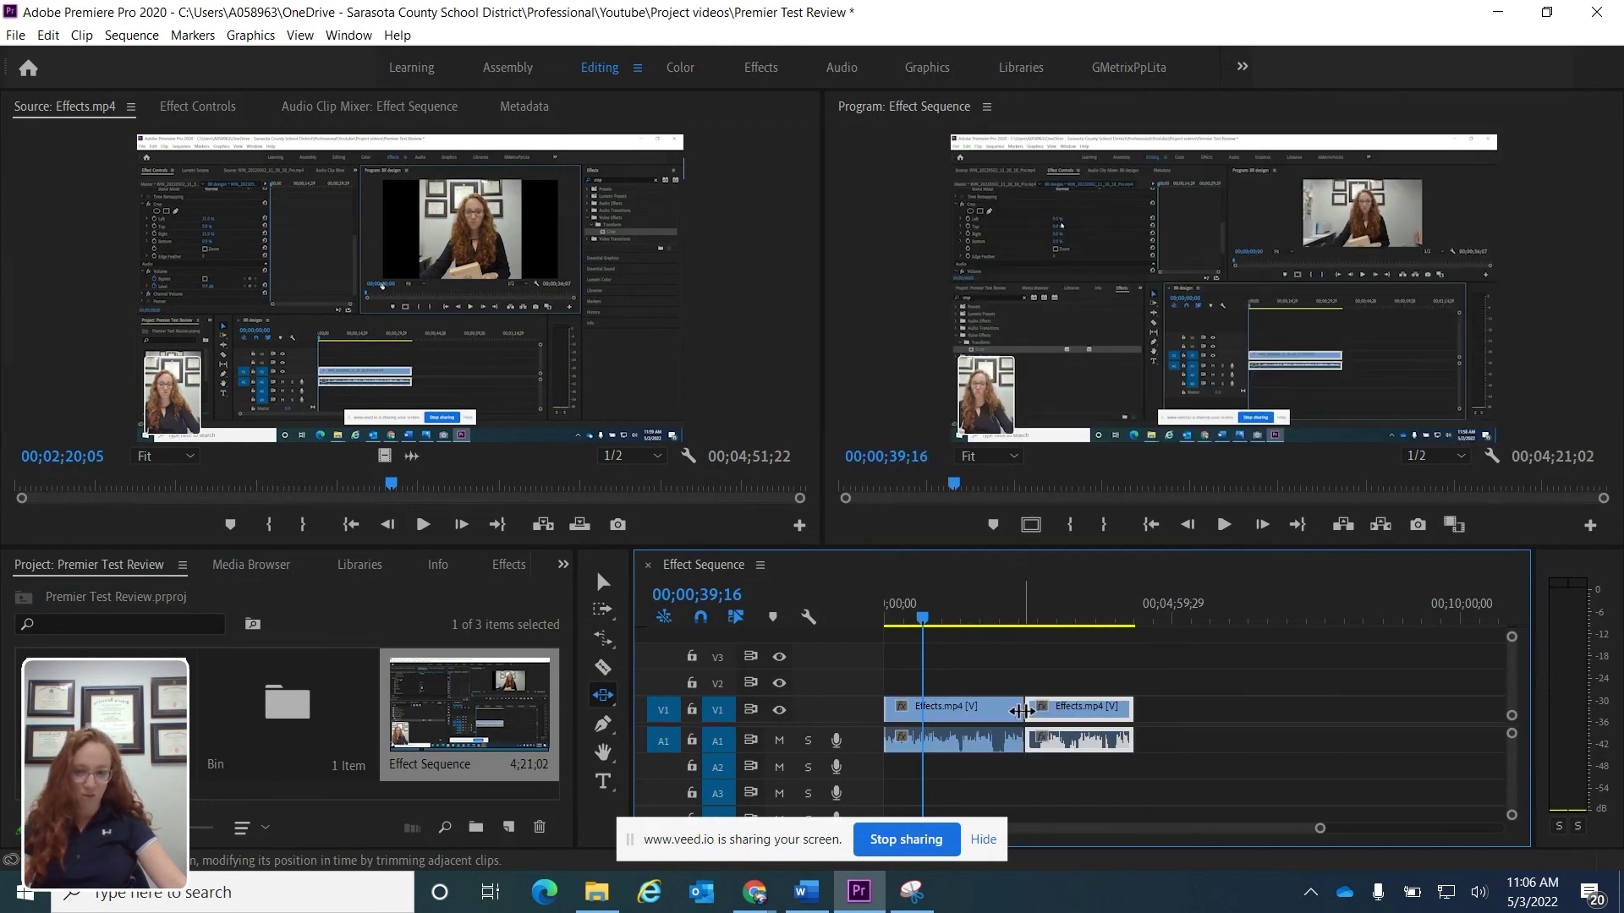
click(610, 698)
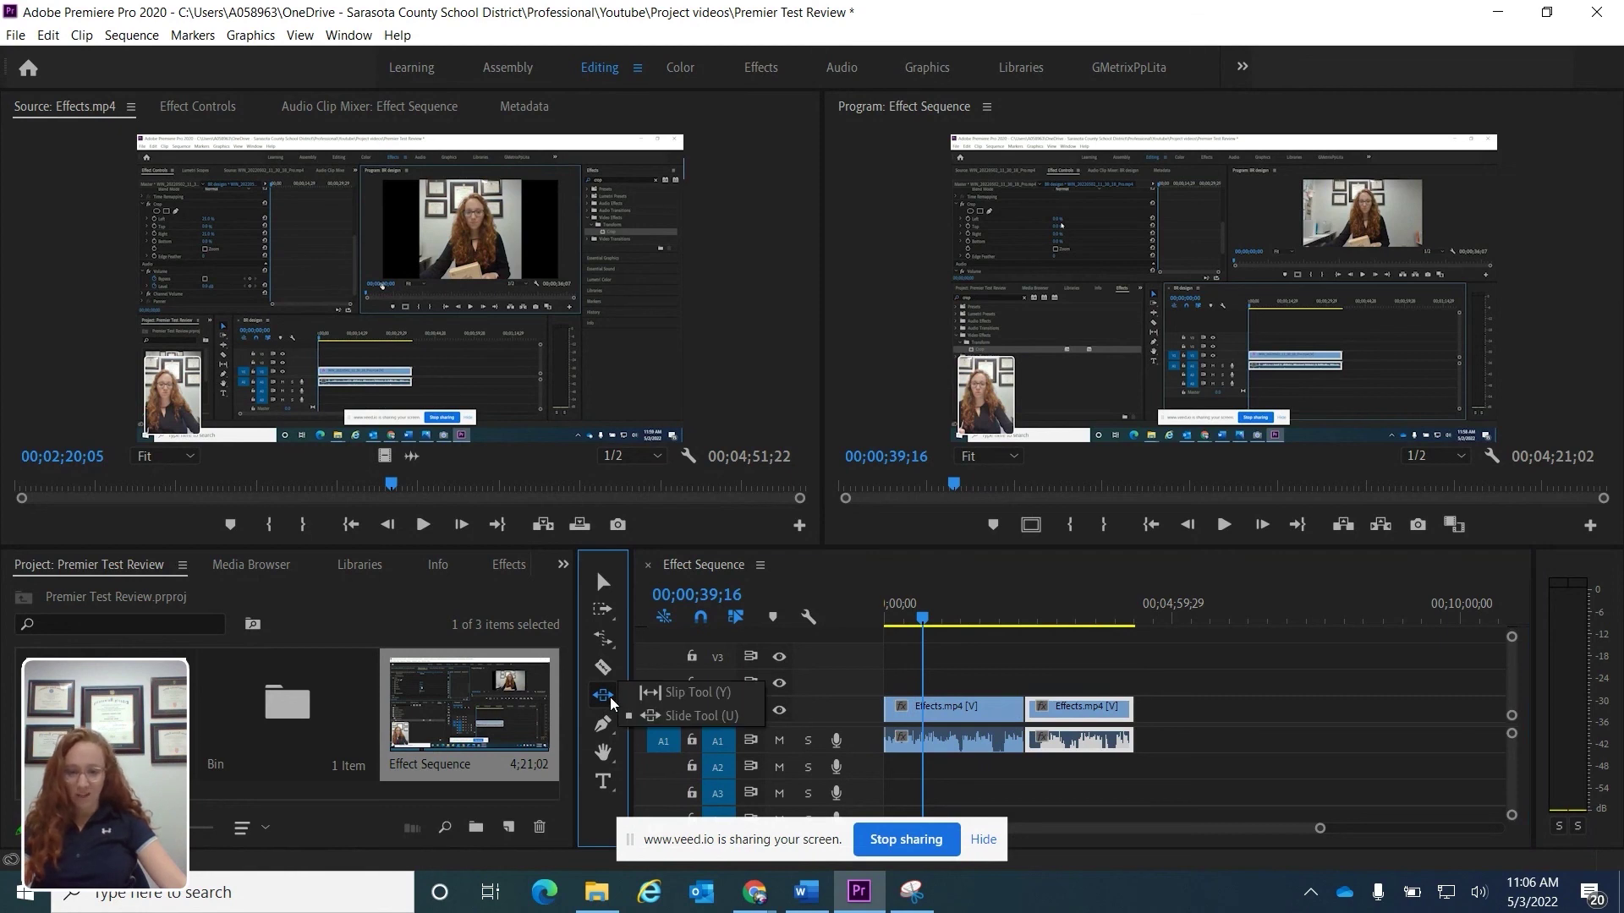
click(707, 715)
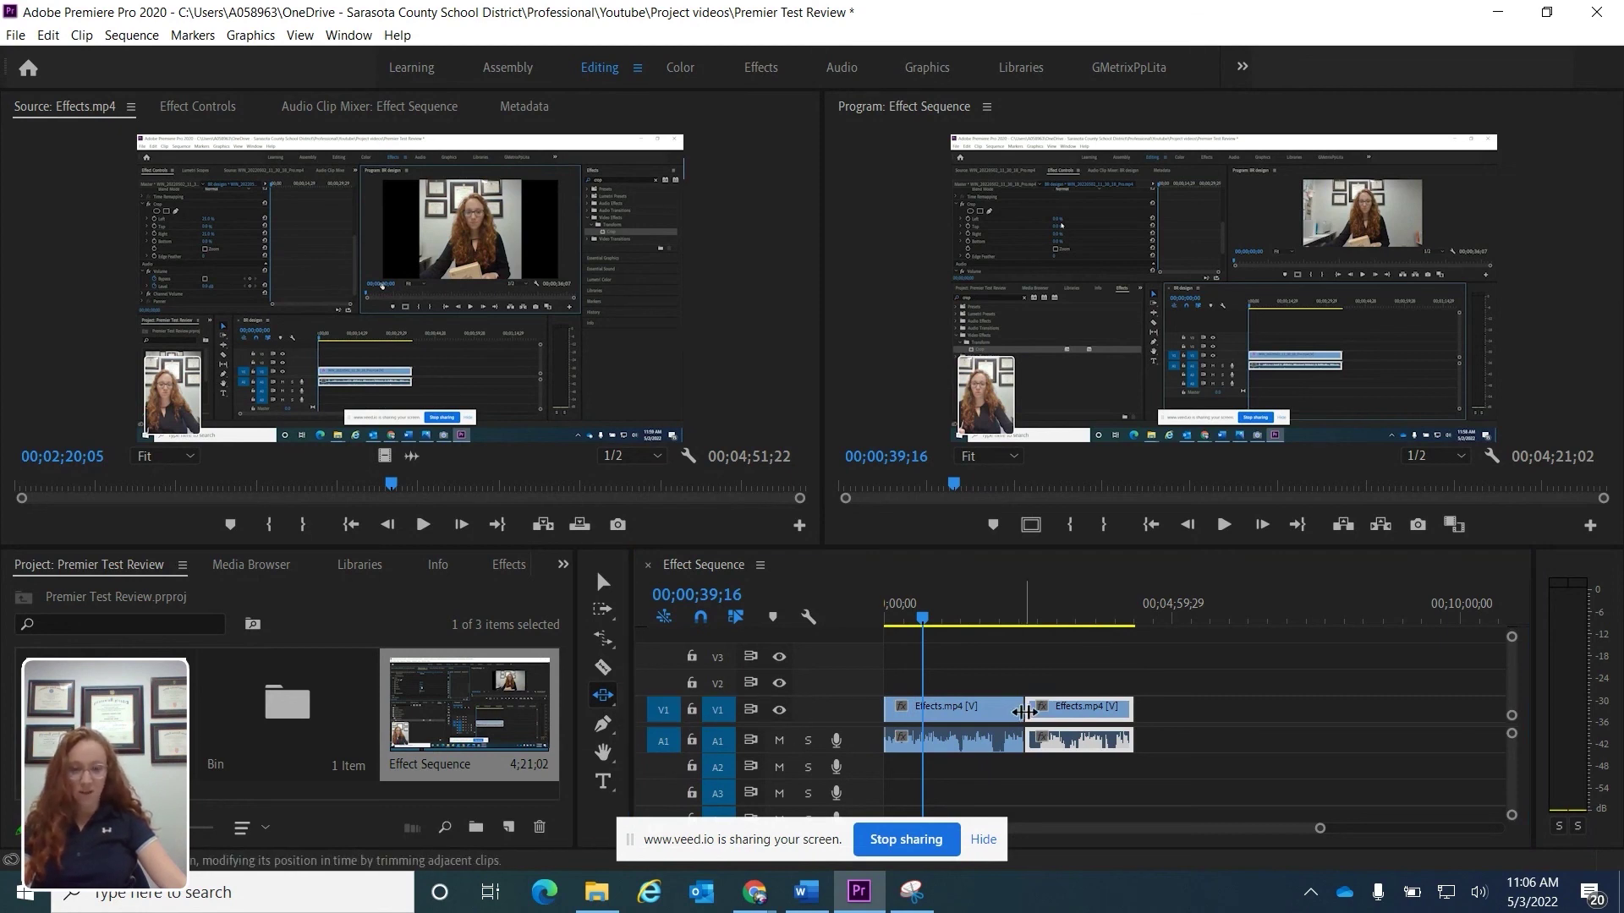
drag(1024, 712, 998, 712)
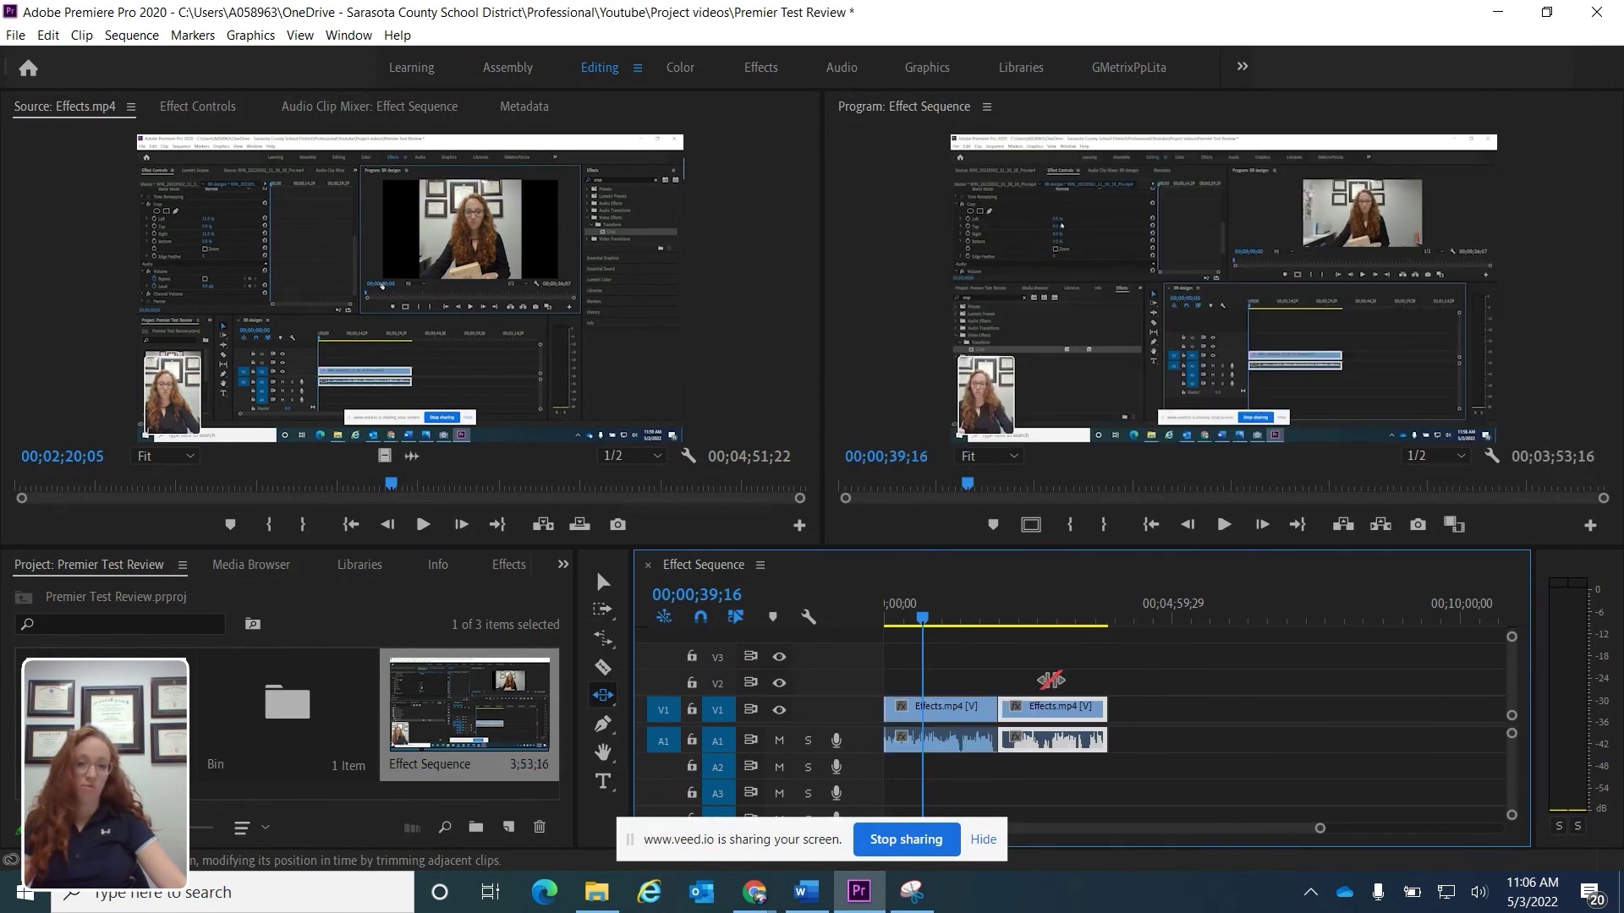
mouse_move(1007, 711)
mouse_down()
mouse_move(1049, 712)
mouse_move(1000, 713)
mouse_up()
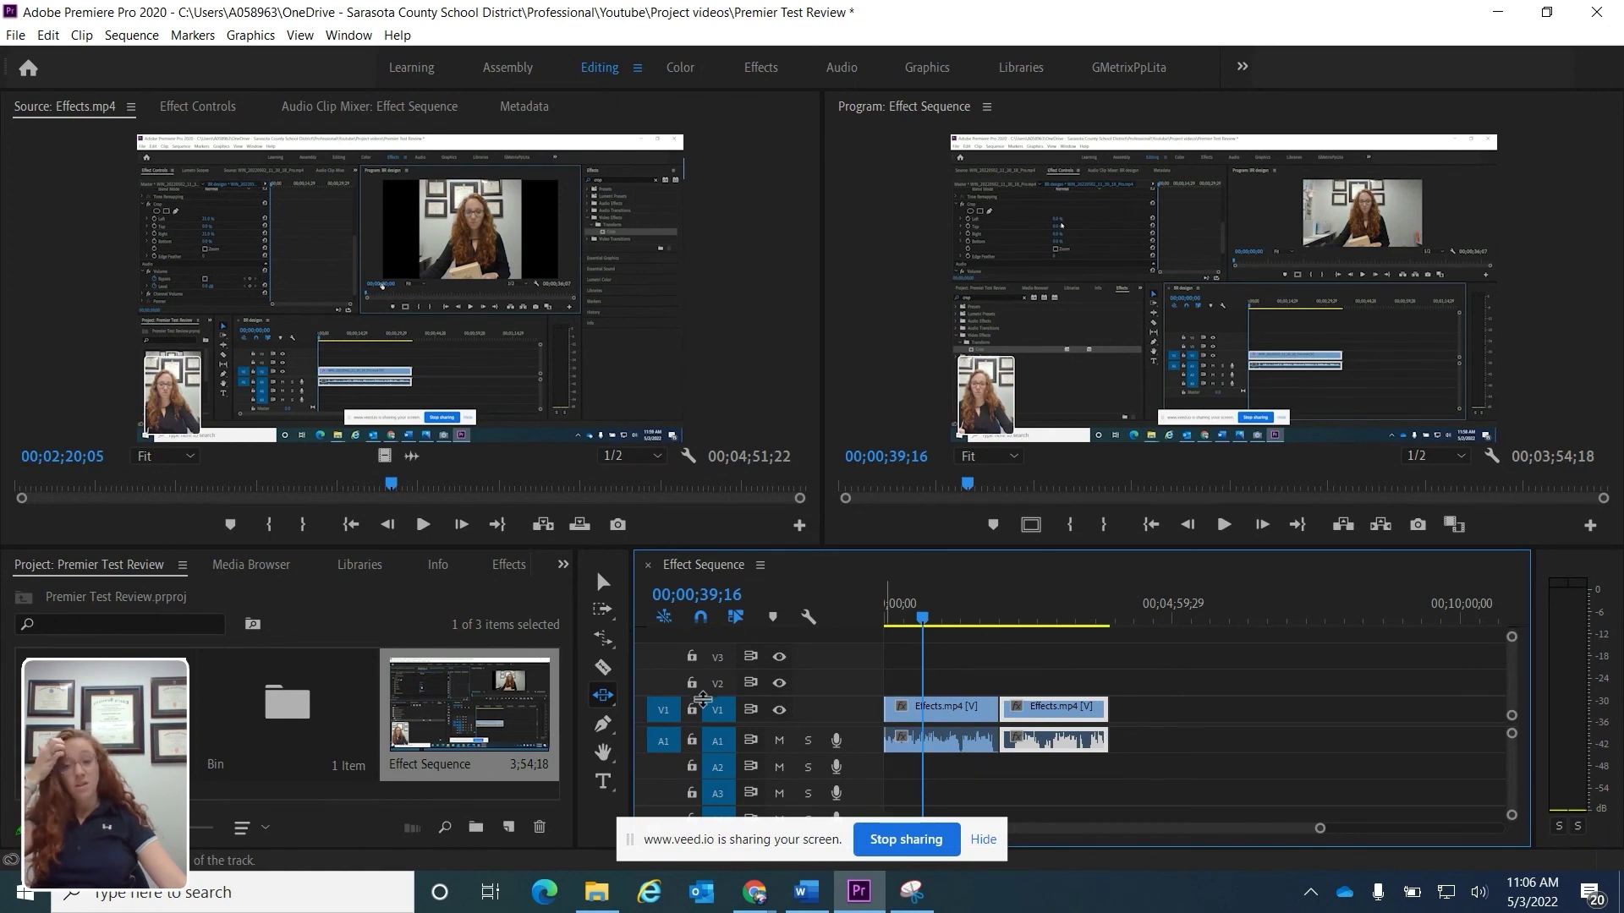
Try the Pen Tool, pan the timeline with the Hand Tool, then select the horizontal Type Tool.
click(604, 726)
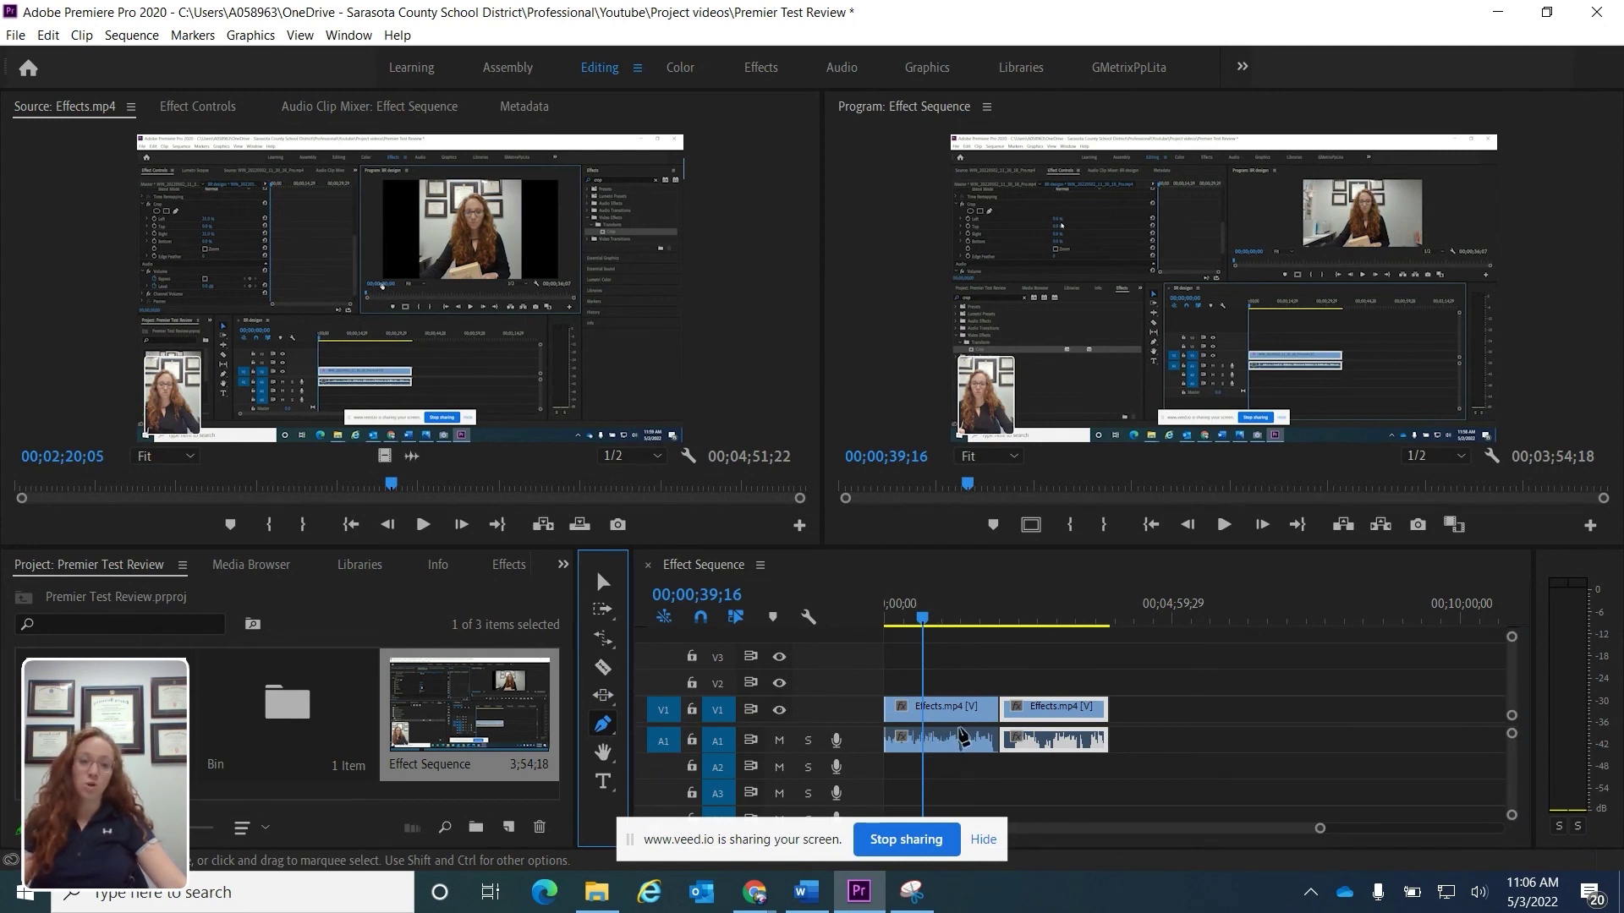
click(602, 755)
drag(1207, 751, 1186, 715)
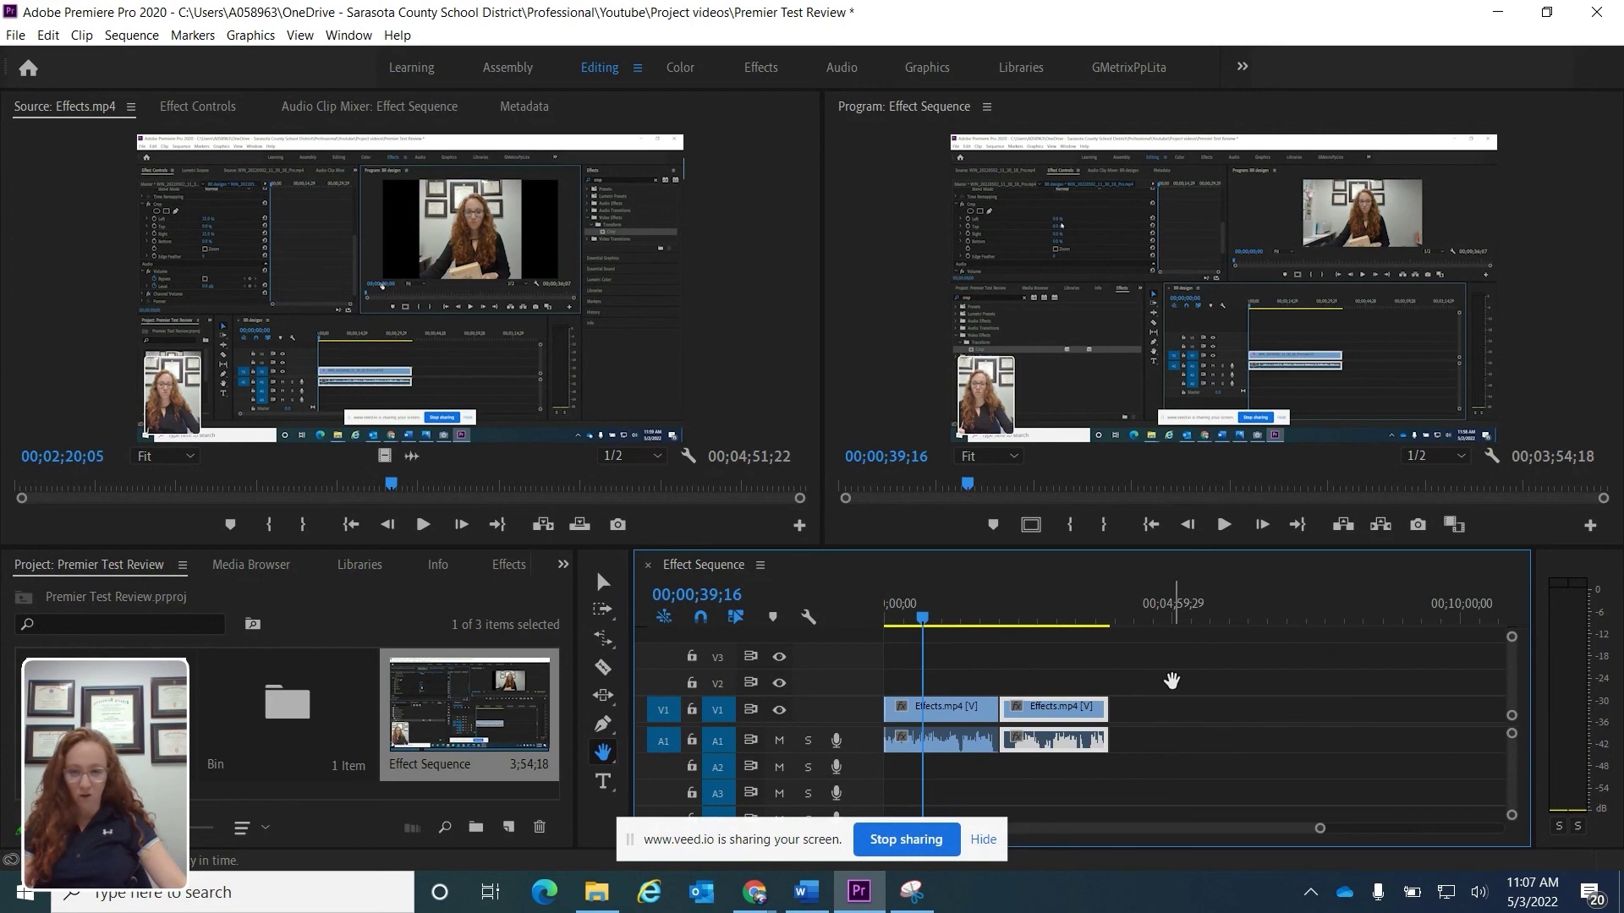
click(599, 780)
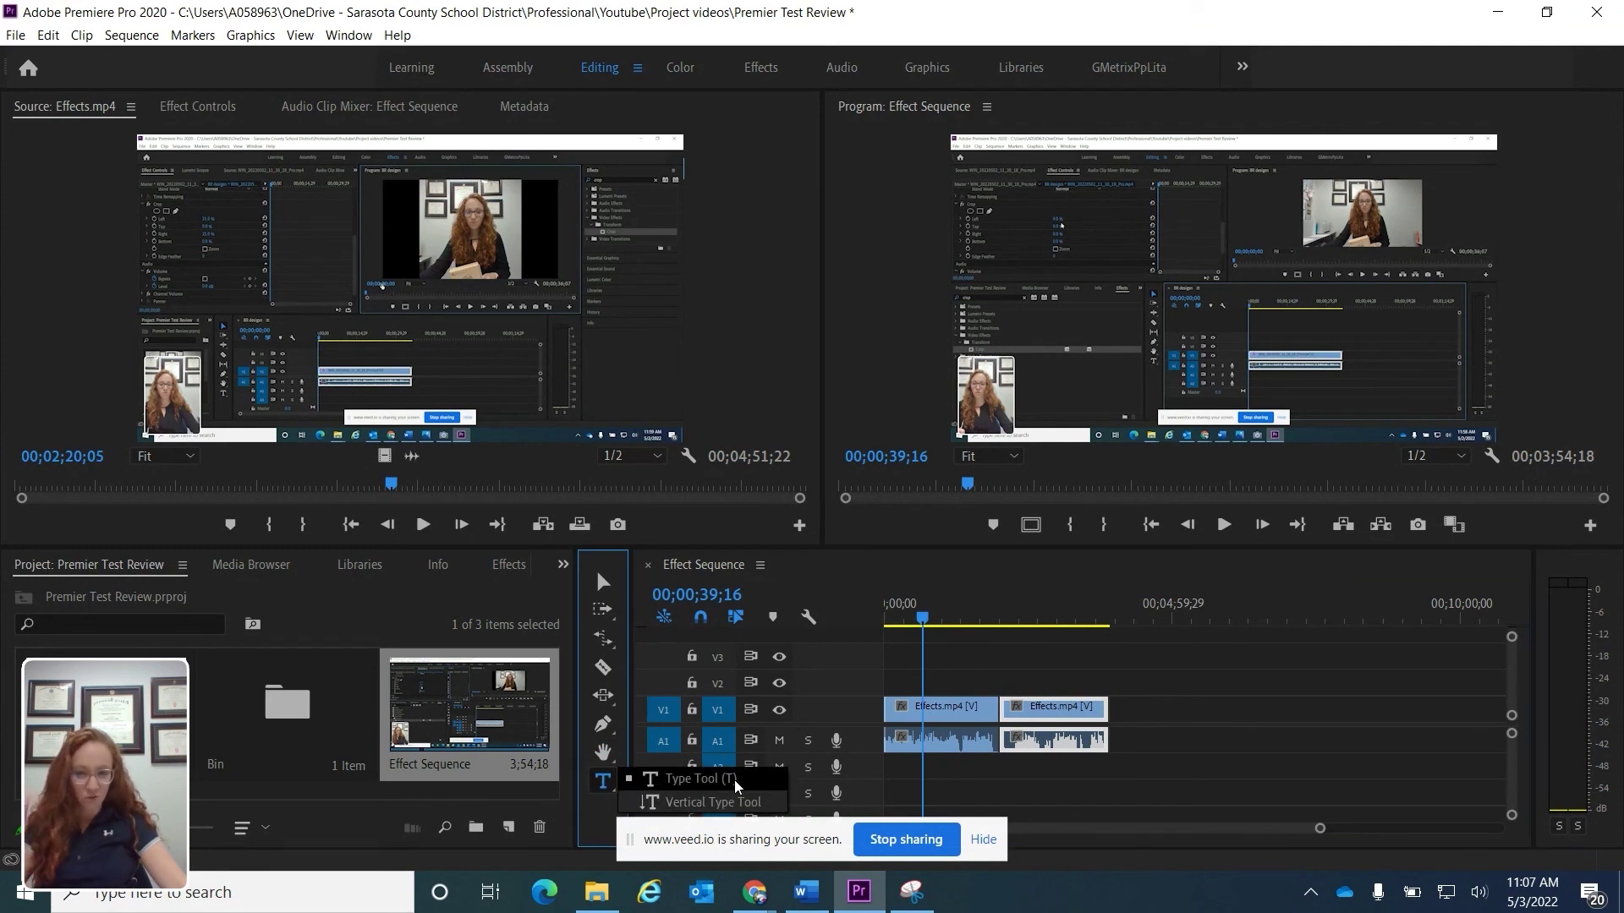
click(1133, 592)
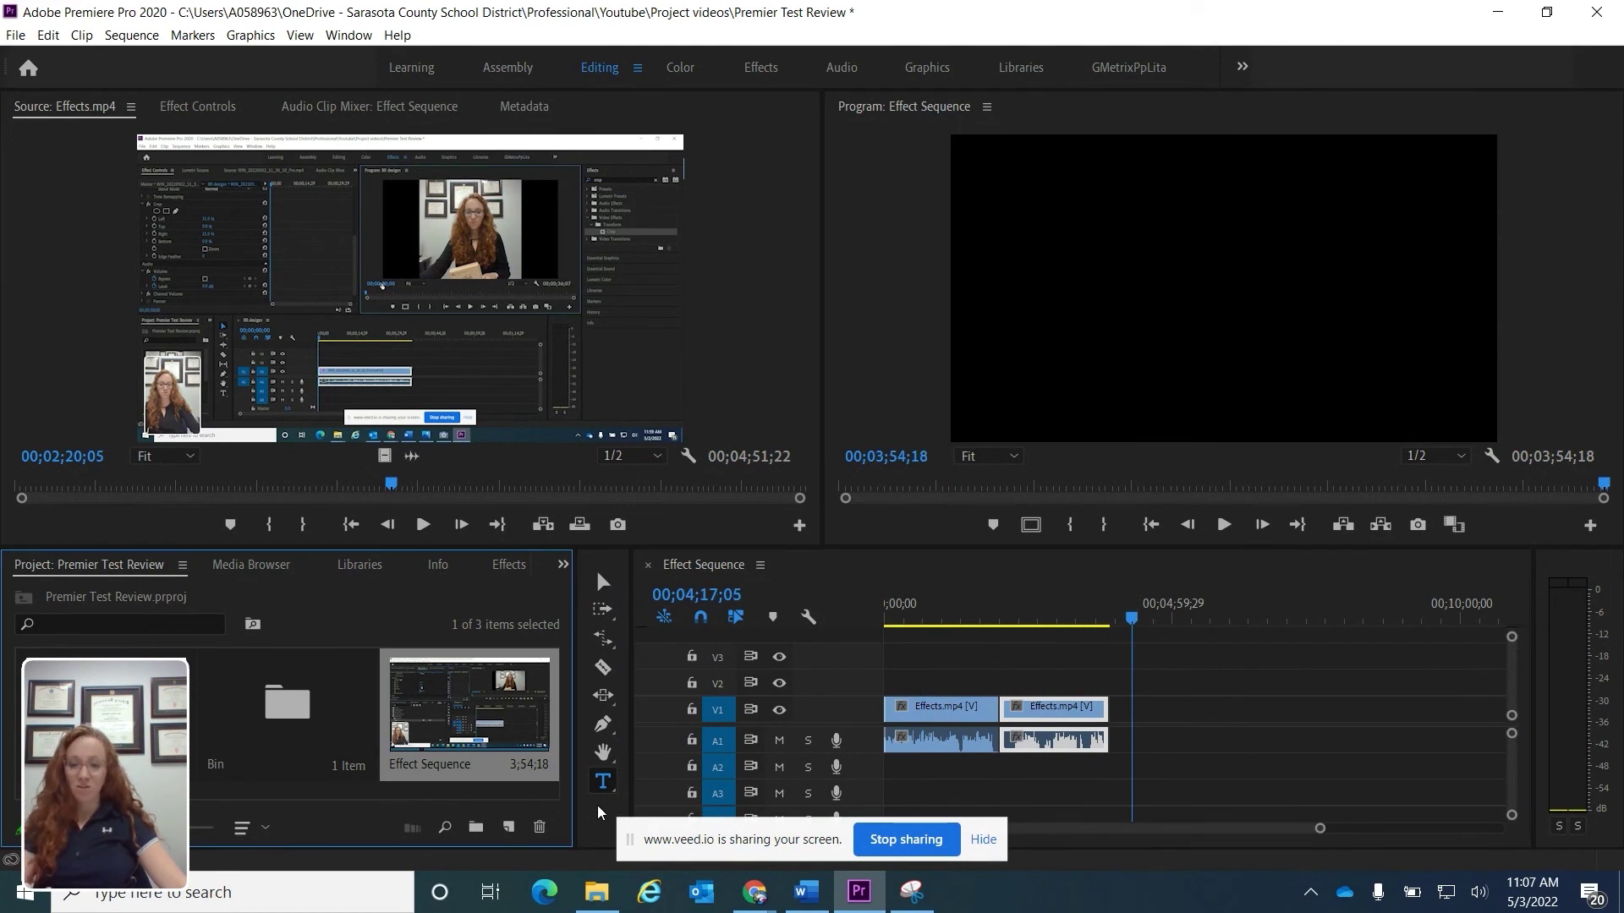